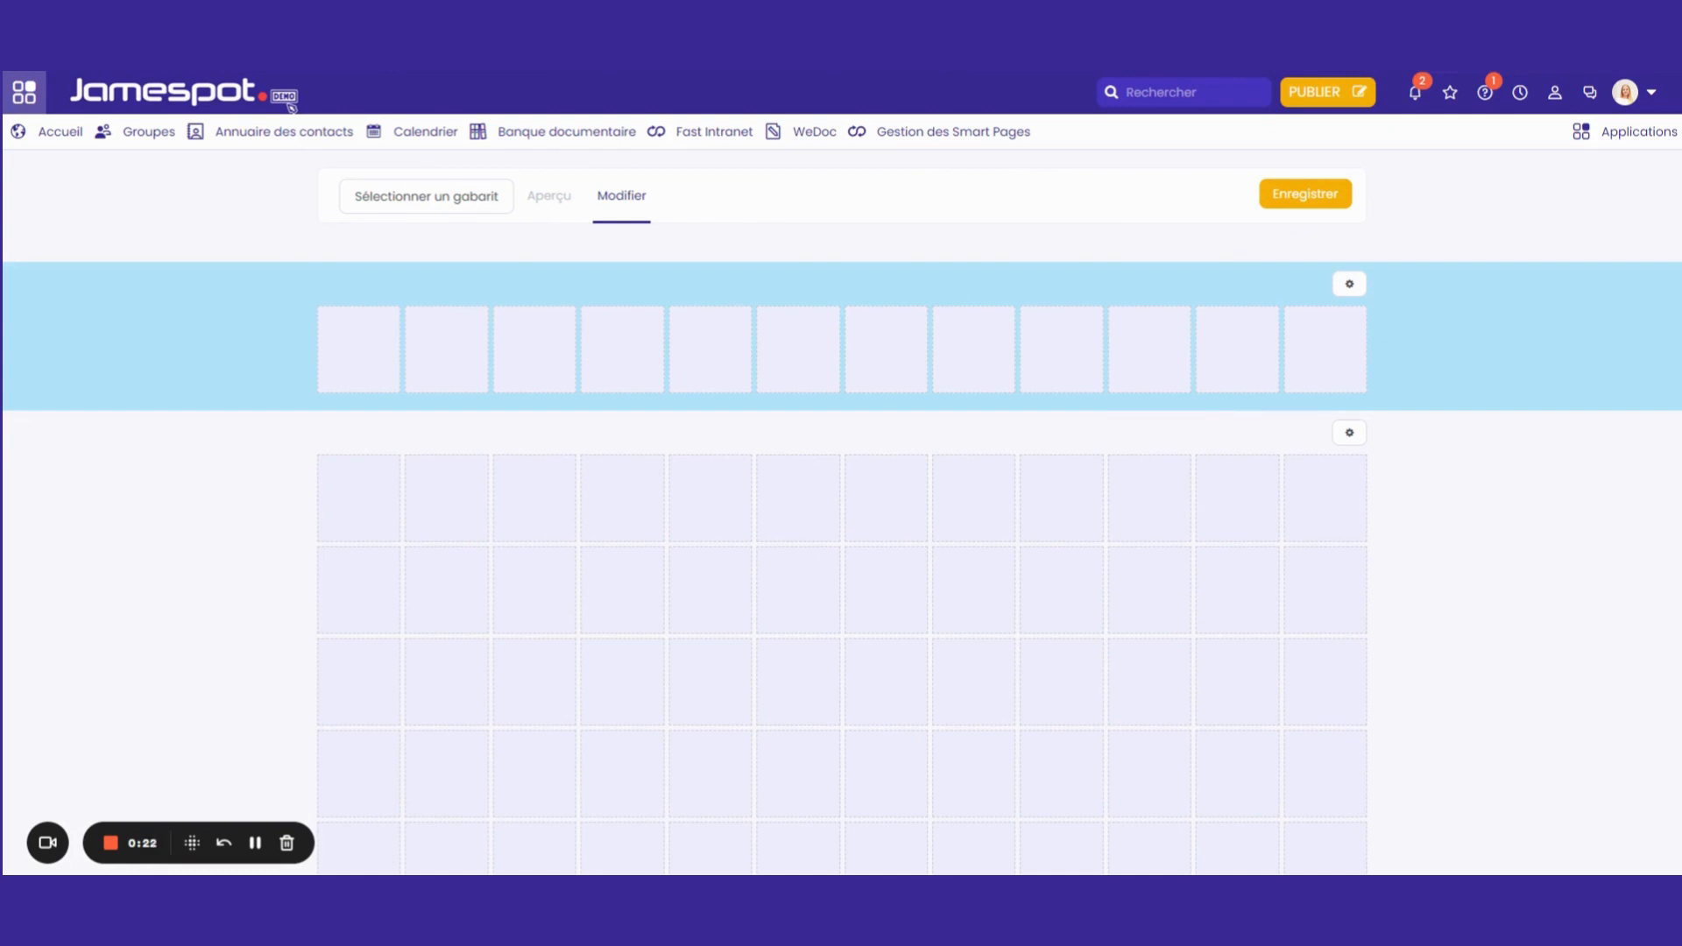
Create a three-cell block at the start of the header row and a four-column by three-row block in the grid below
scroll(1420, 432, "down", 1)
scroll(1419, 431, "up", 1)
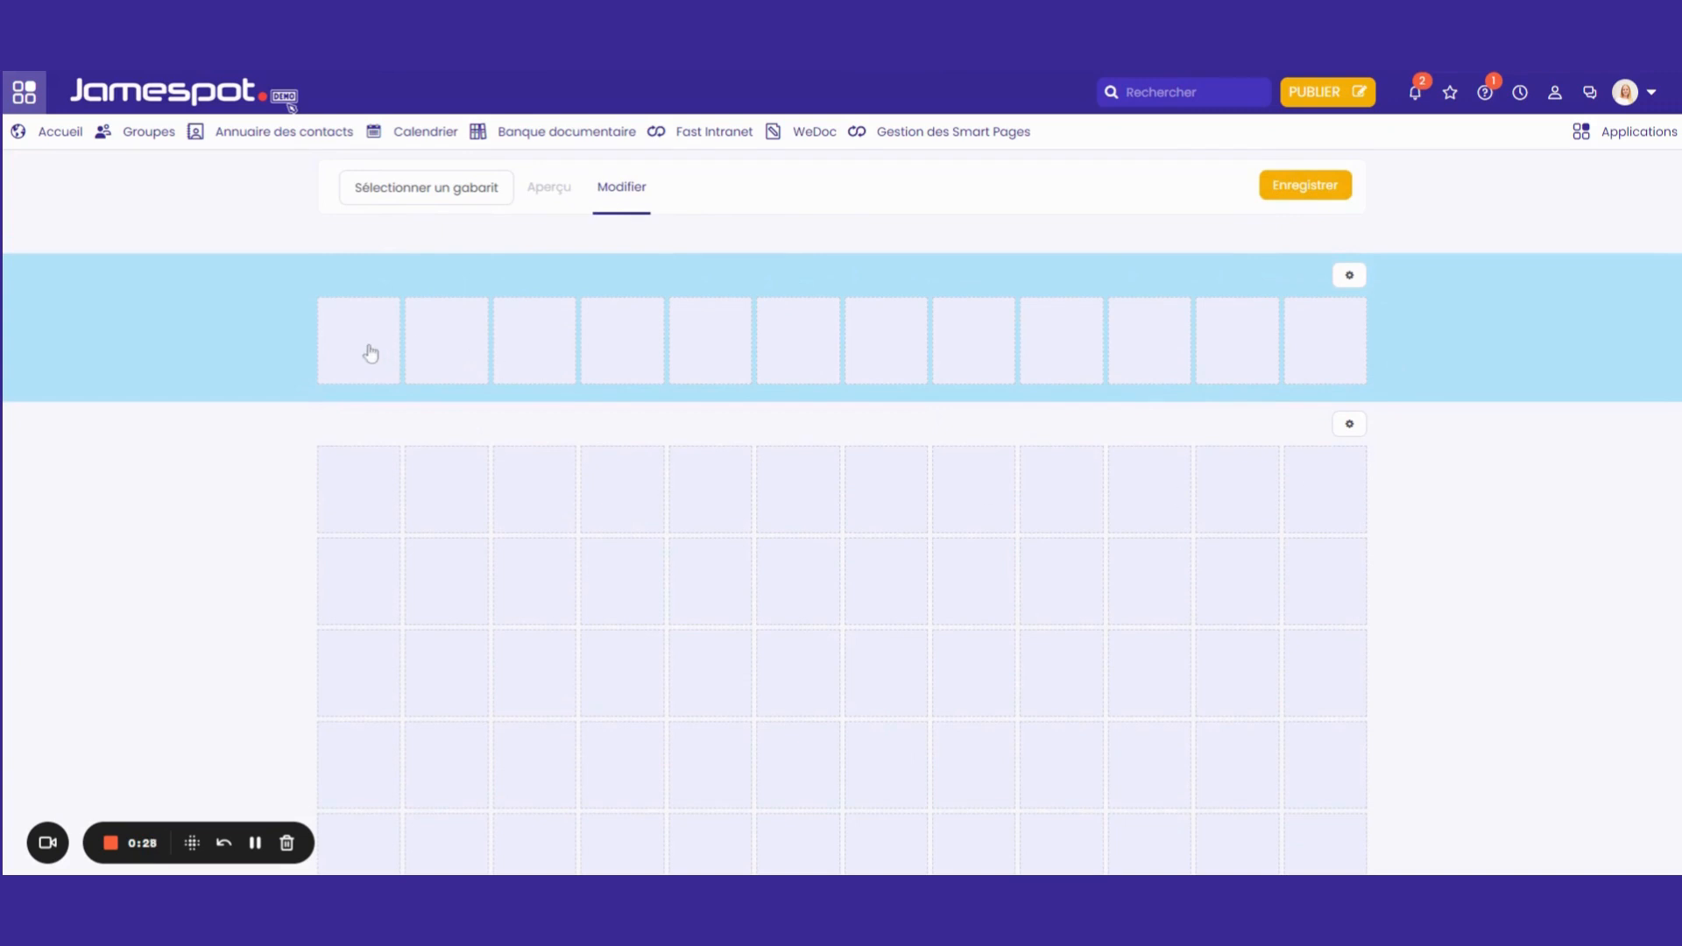
left_click_drag(371, 353, 537, 366)
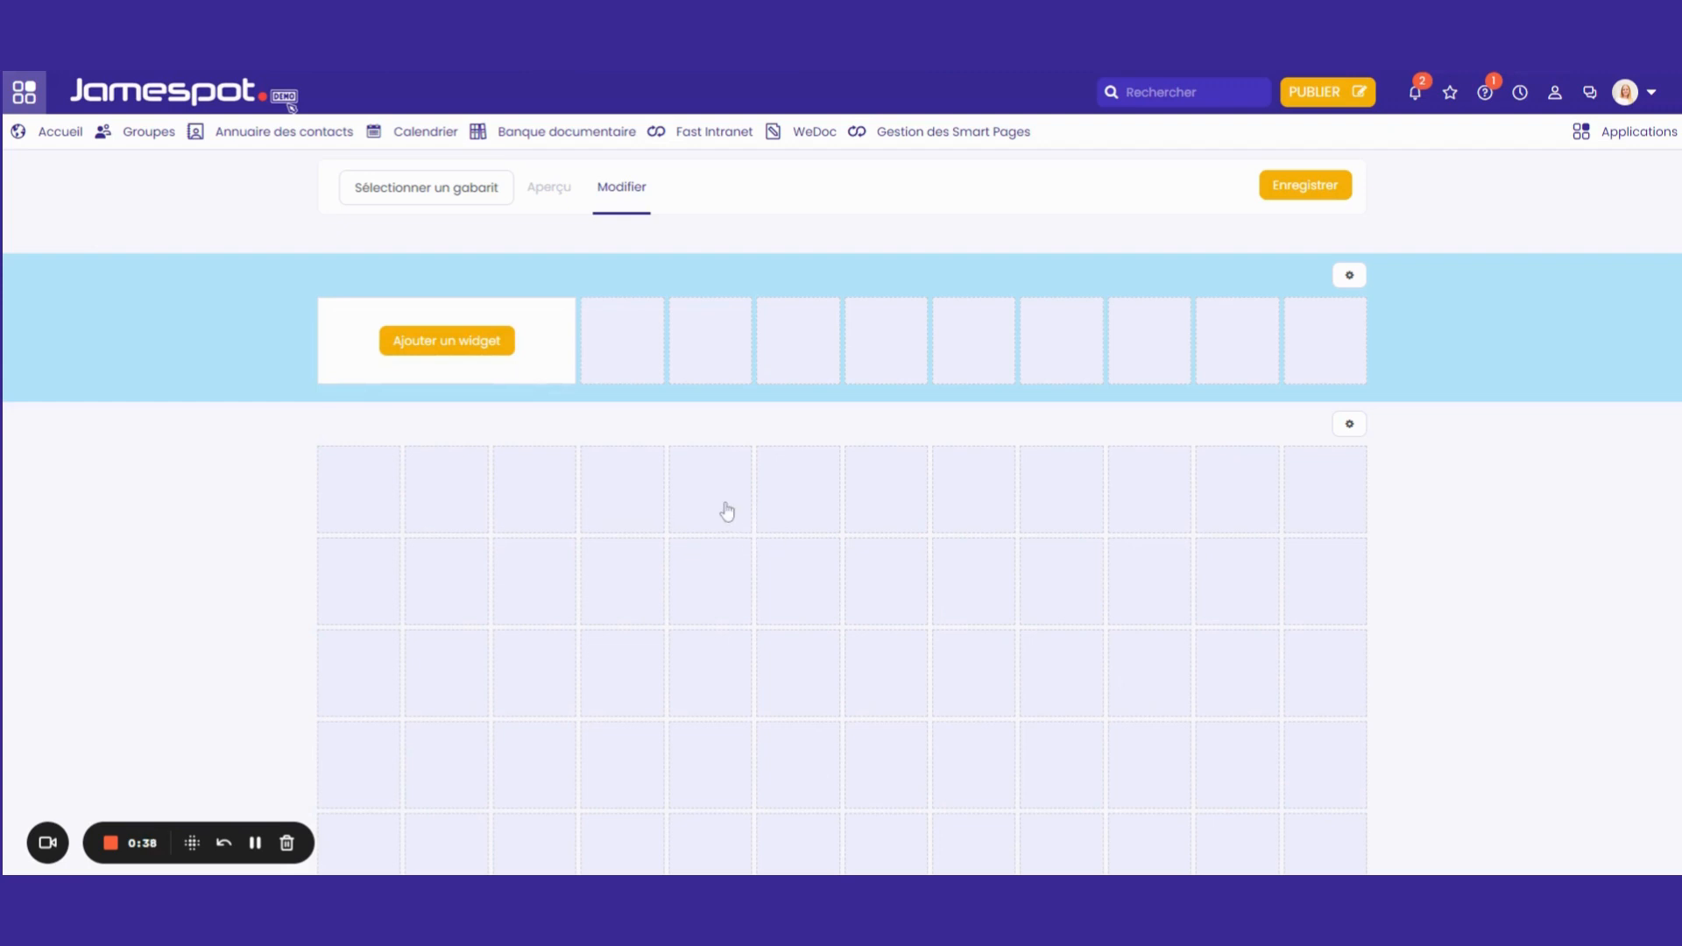
left_click_drag(724, 511, 974, 674)
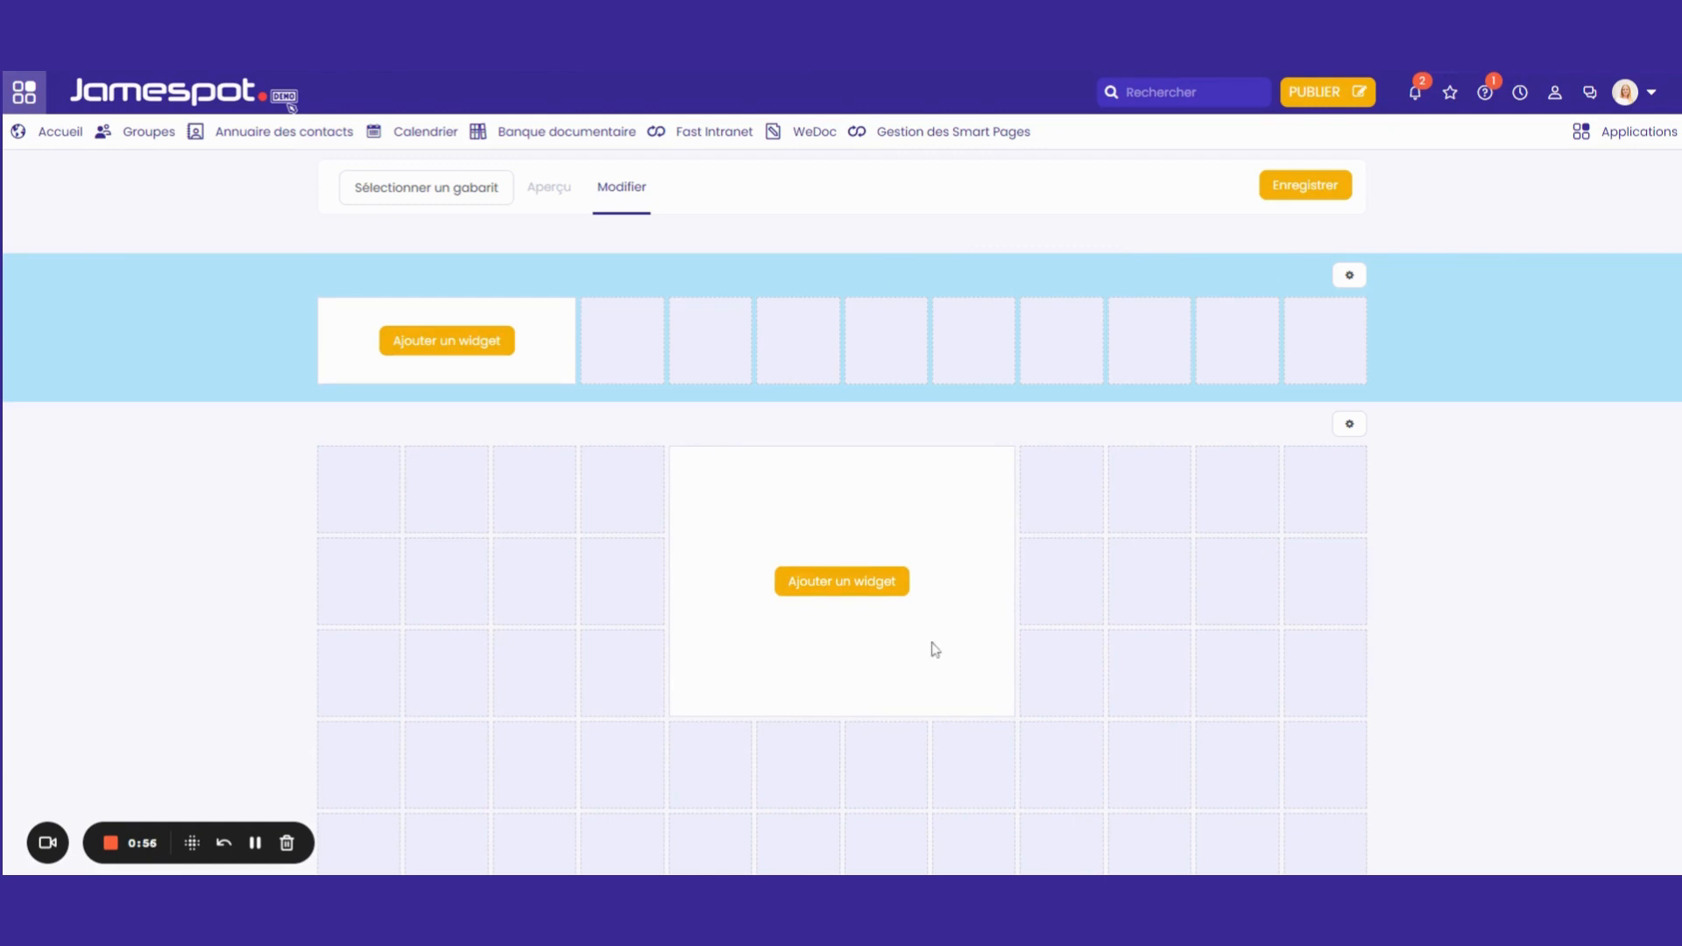
View the widgets available for the main grid block, then close the list and deselect the block
left_click(869, 593)
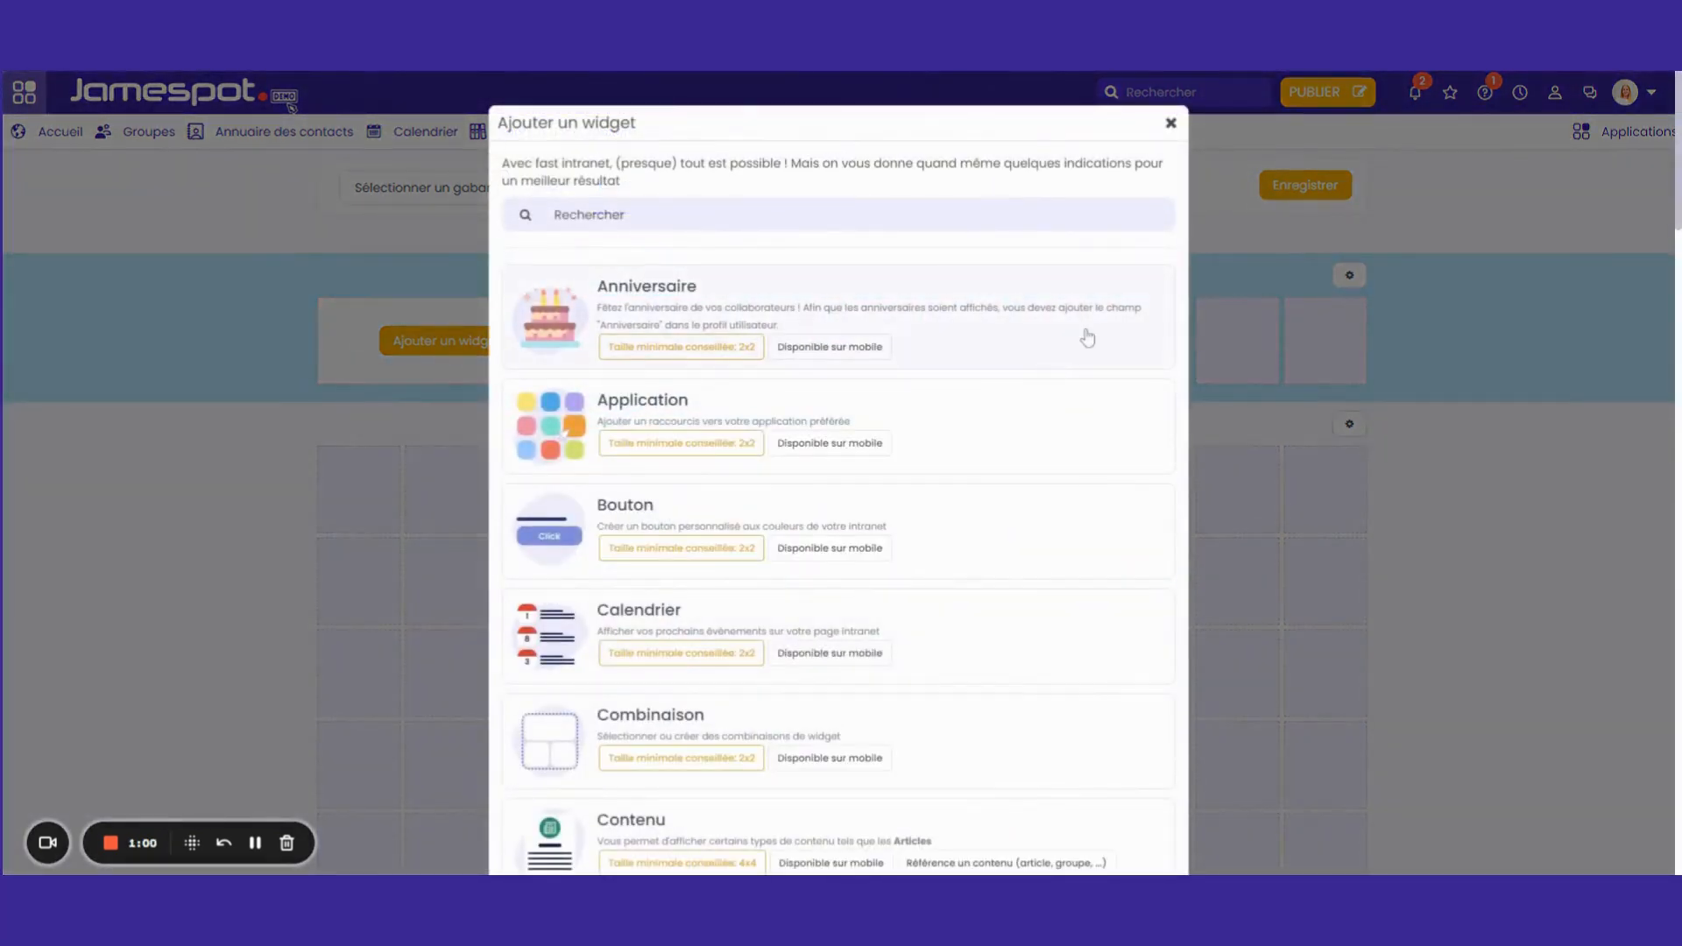
left_click(1172, 133)
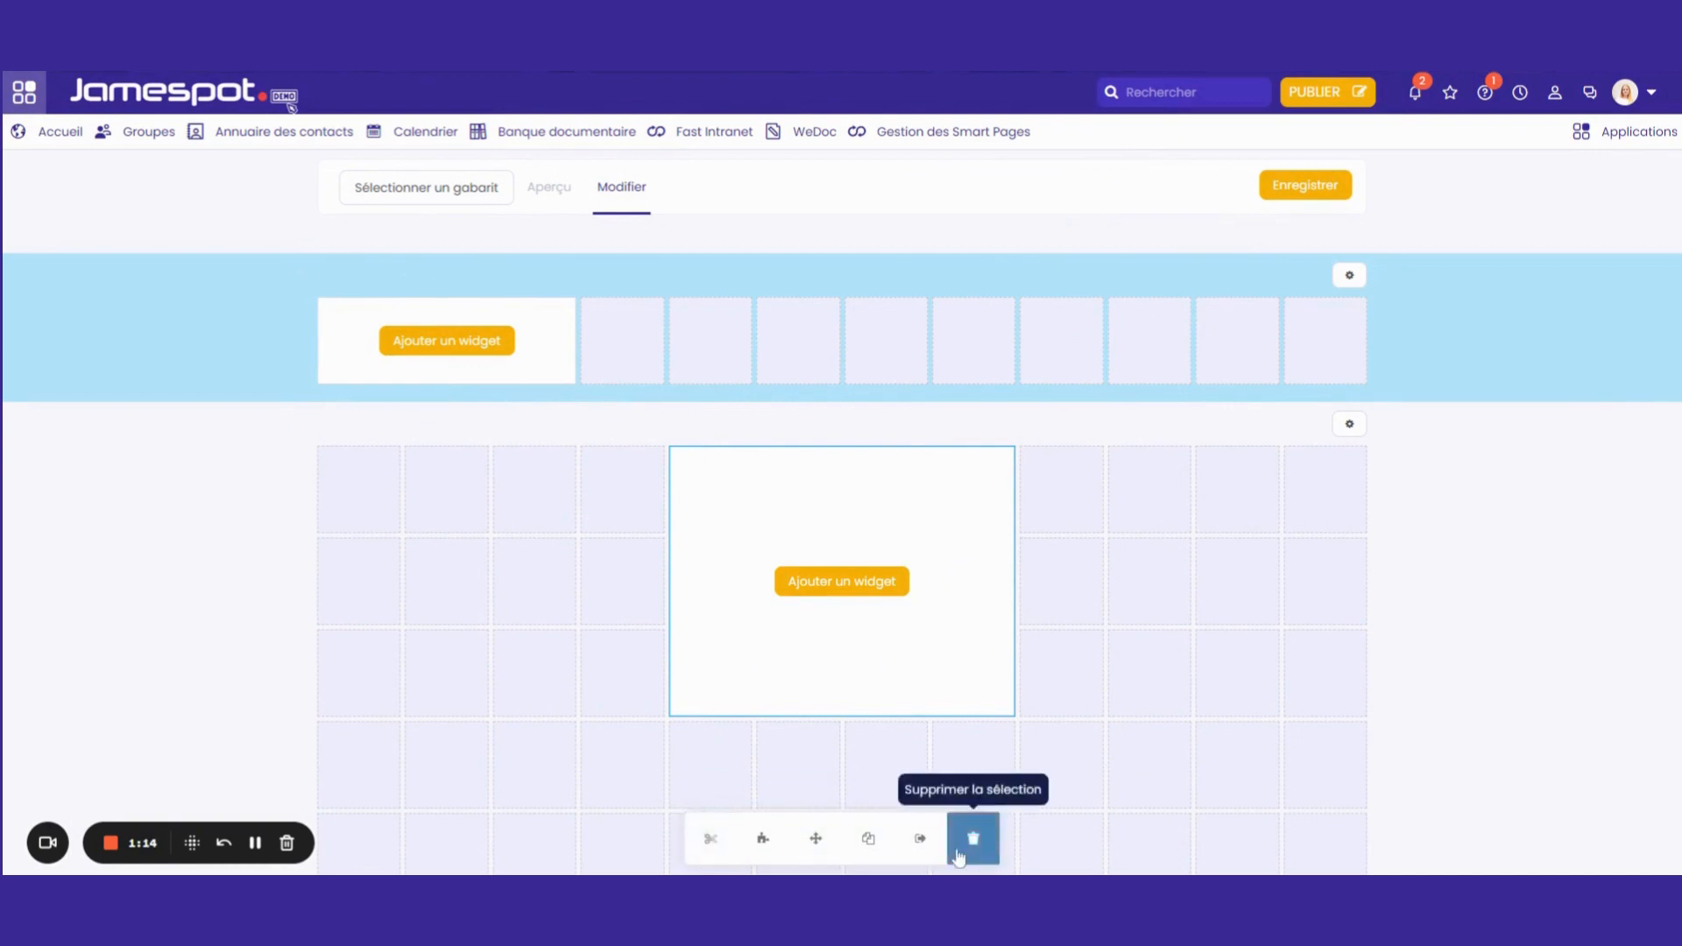
left_click(921, 843)
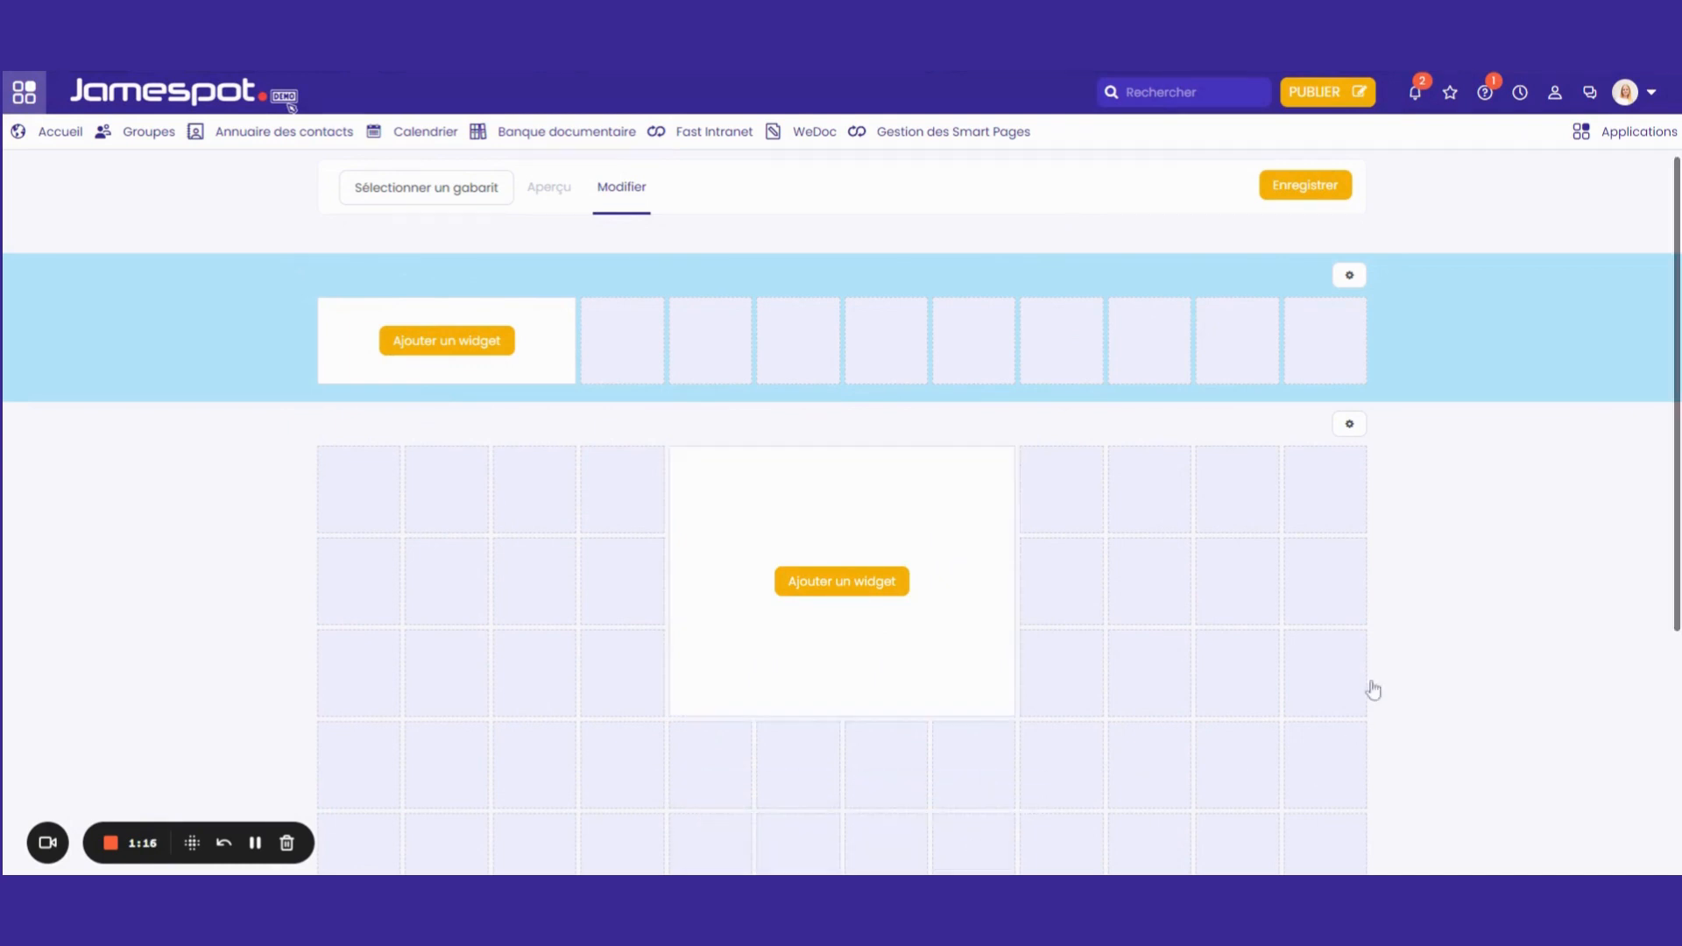
left_click(890, 657)
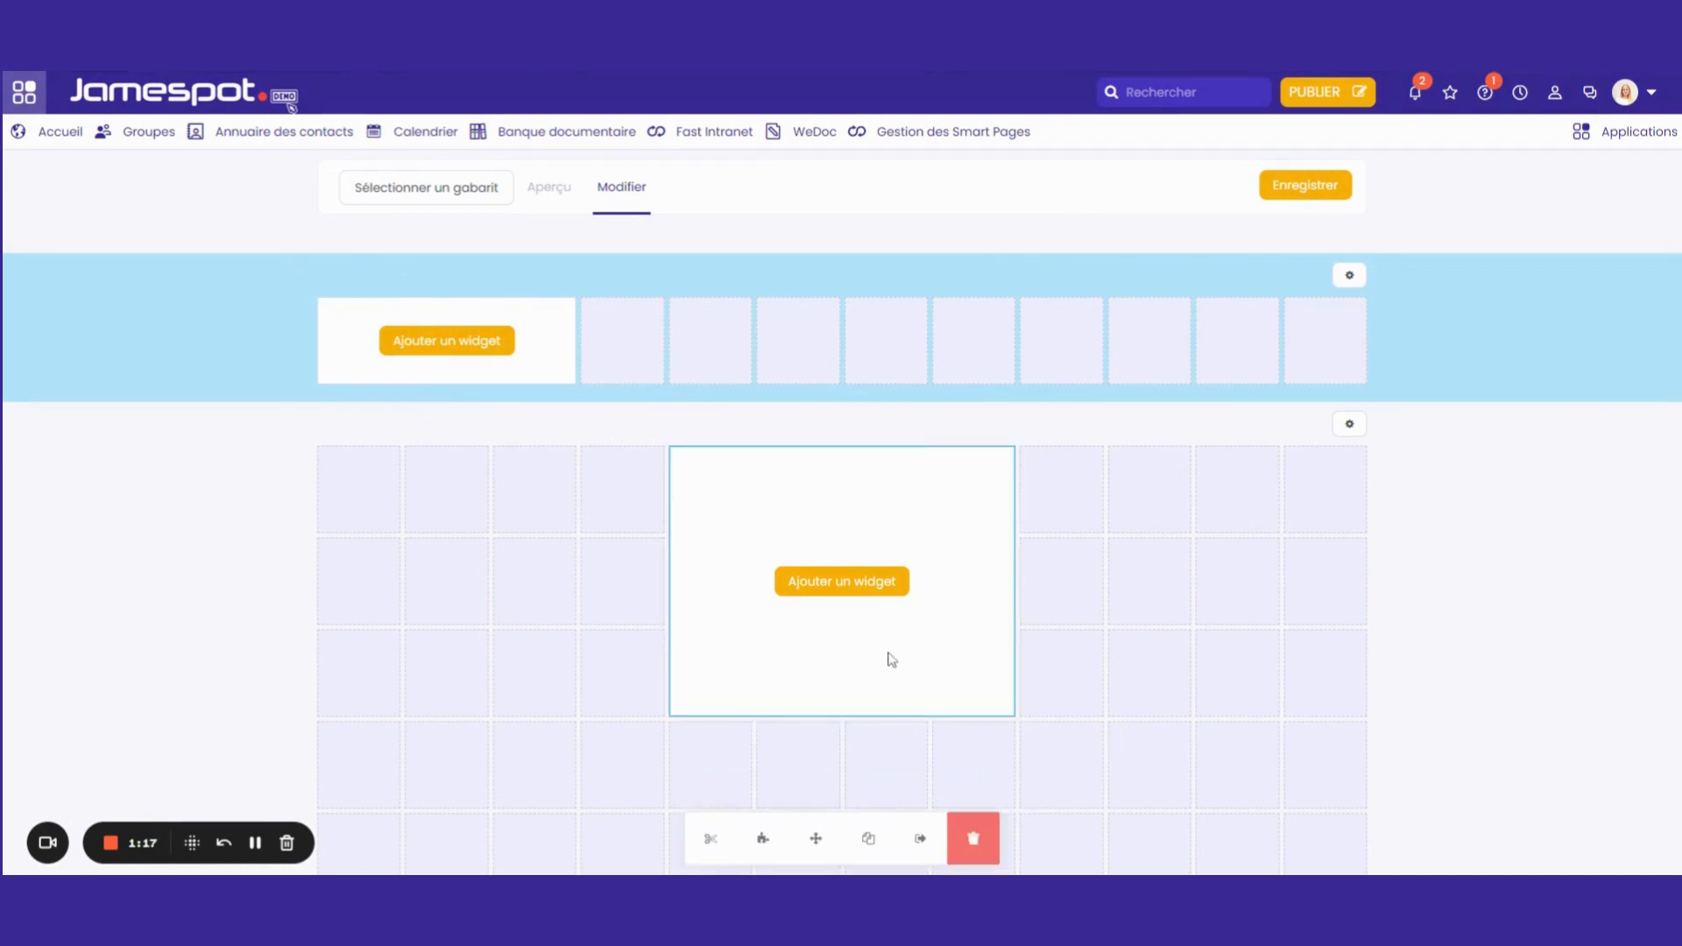
left_click(922, 842)
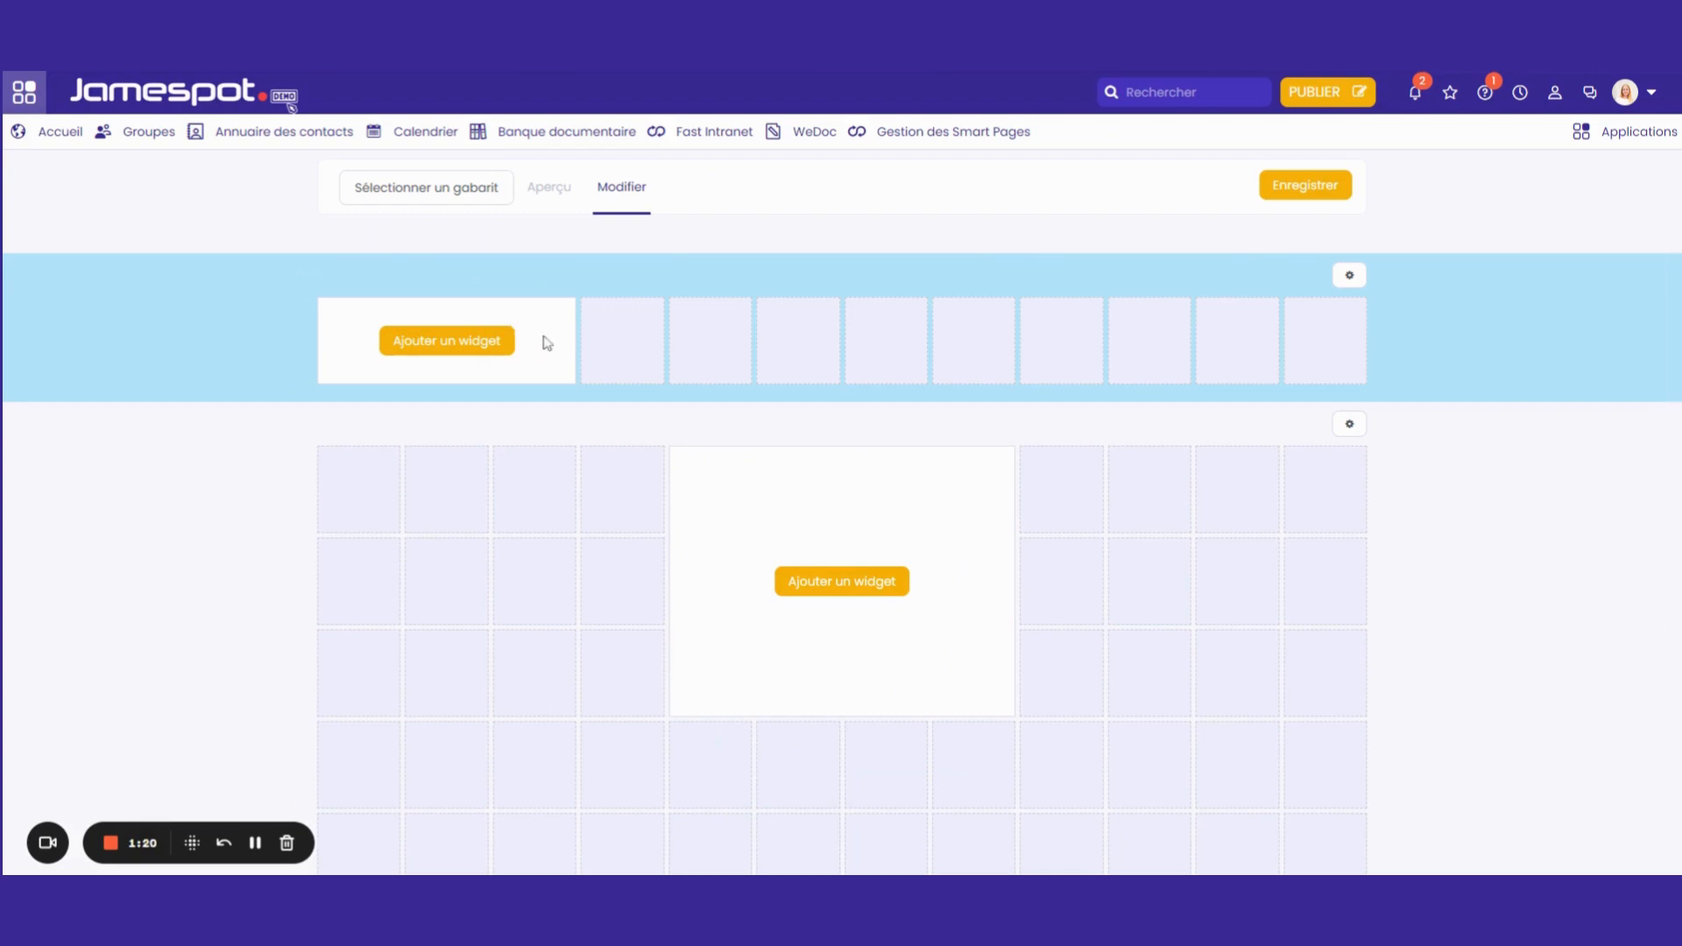
Widen the header row block to nine cells
left_click(545, 340)
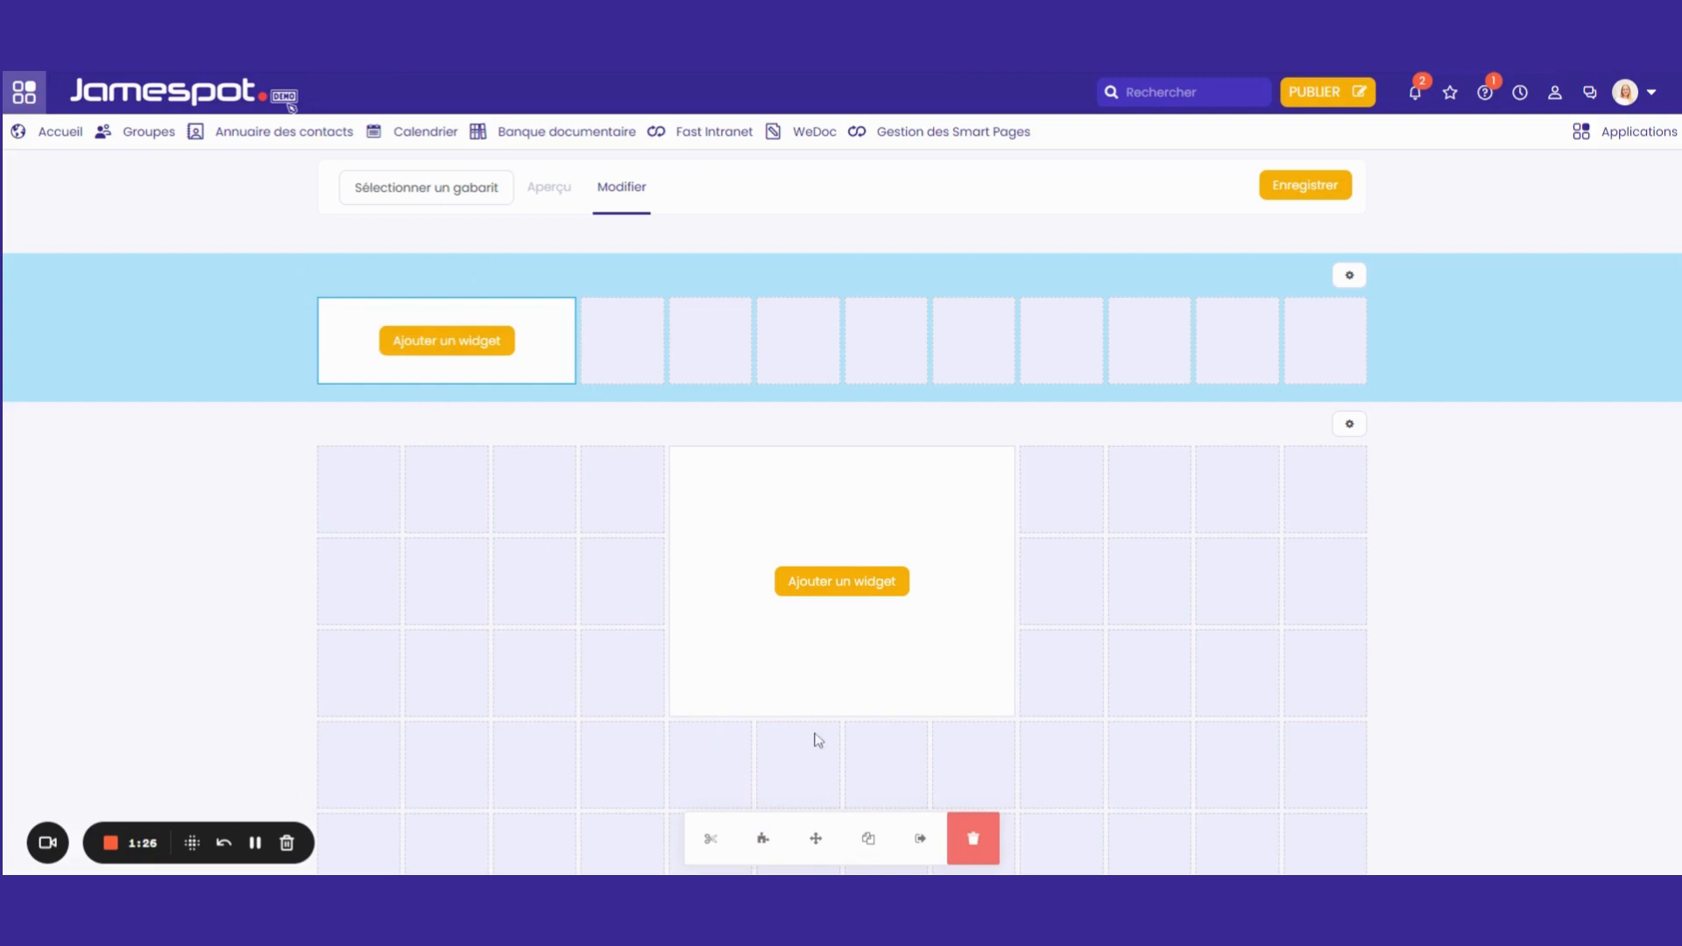
left_click(710, 841)
left_click_drag(596, 358, 1071, 361)
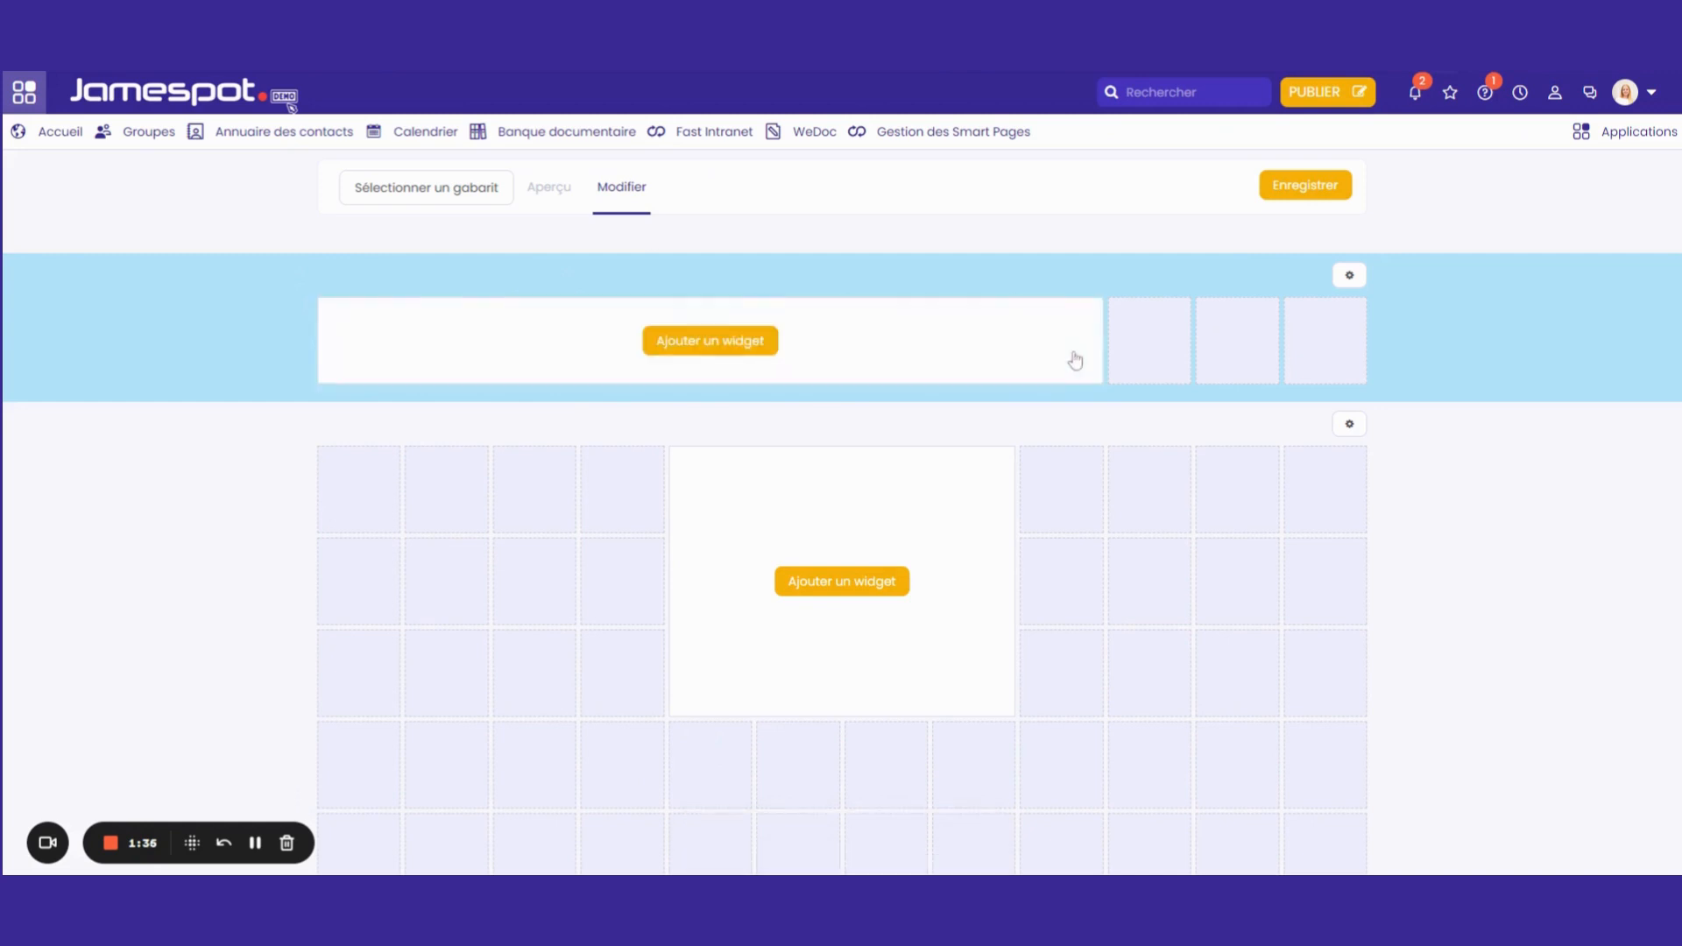
Resize the main grid block to three columns by two rows
left_click(970, 523)
left_click(721, 844)
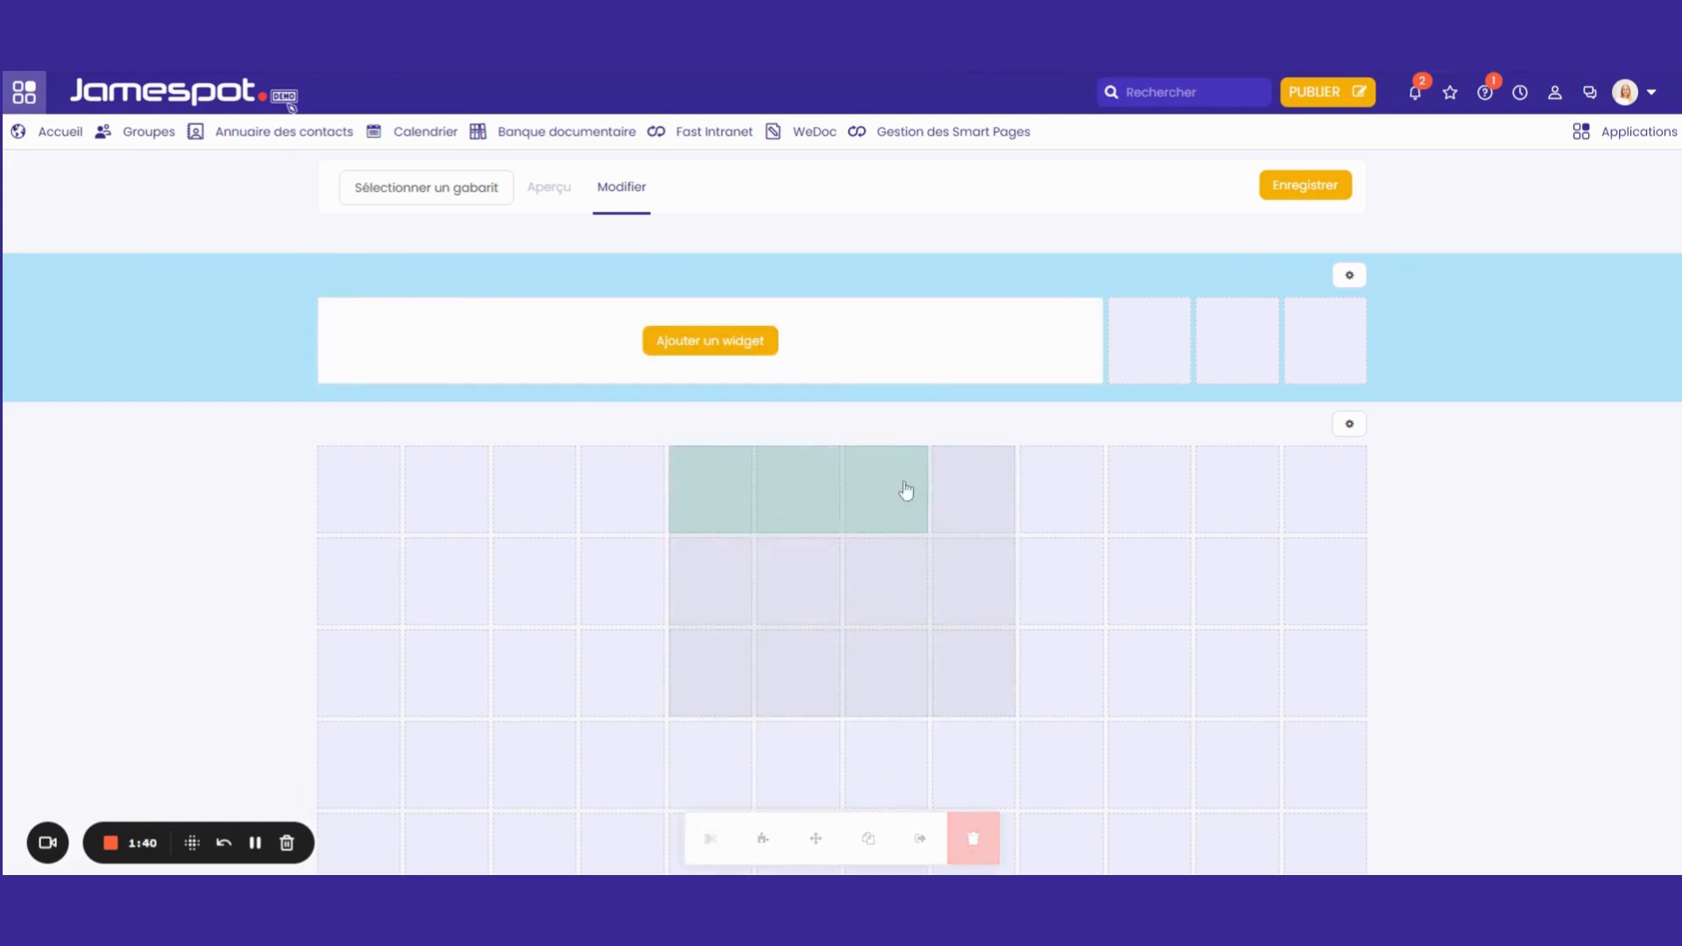
left_click(881, 592)
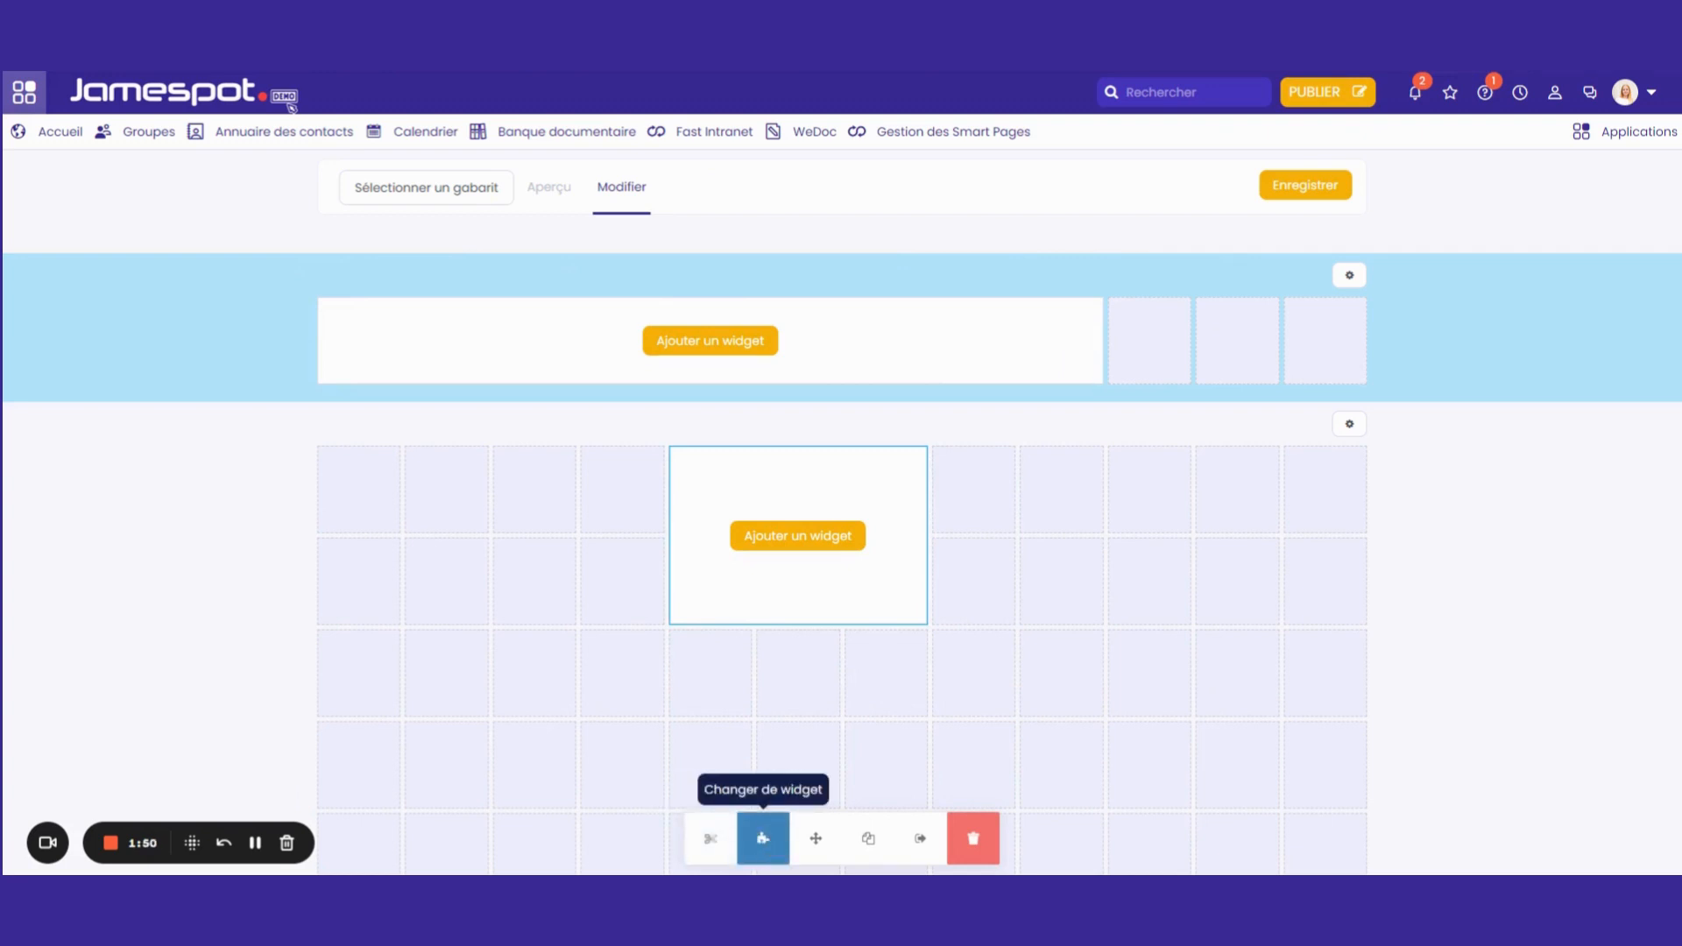
Add a Bouton widget to the main grid block and close its settings
left_click(835, 538)
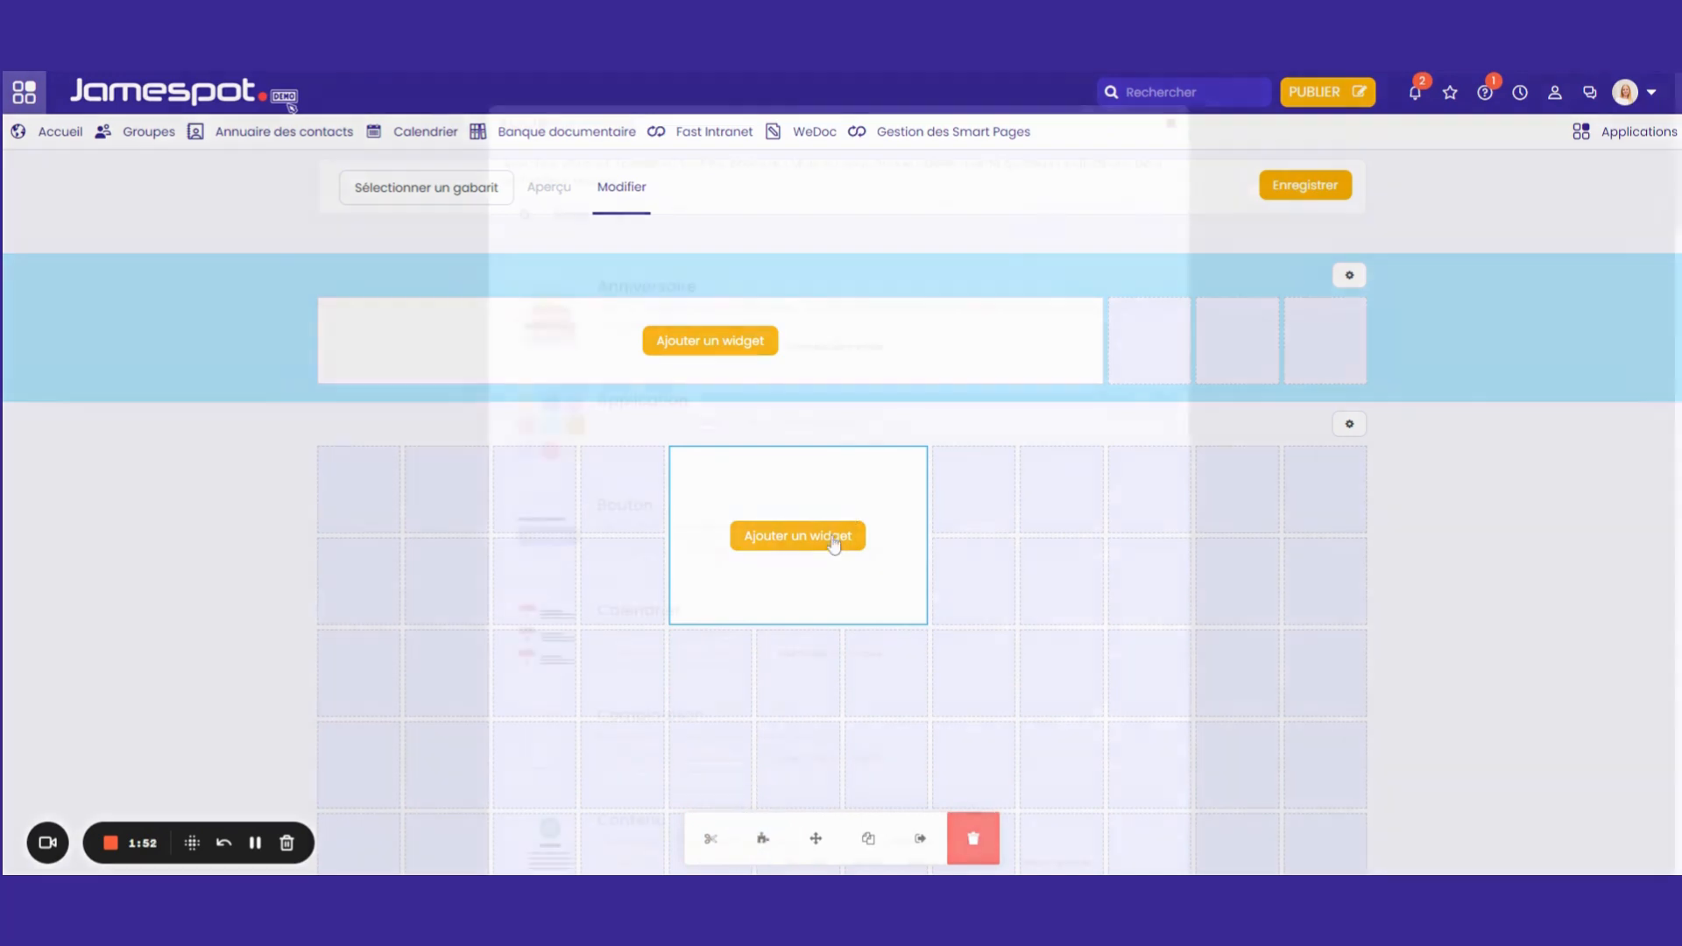
left_click(799, 519)
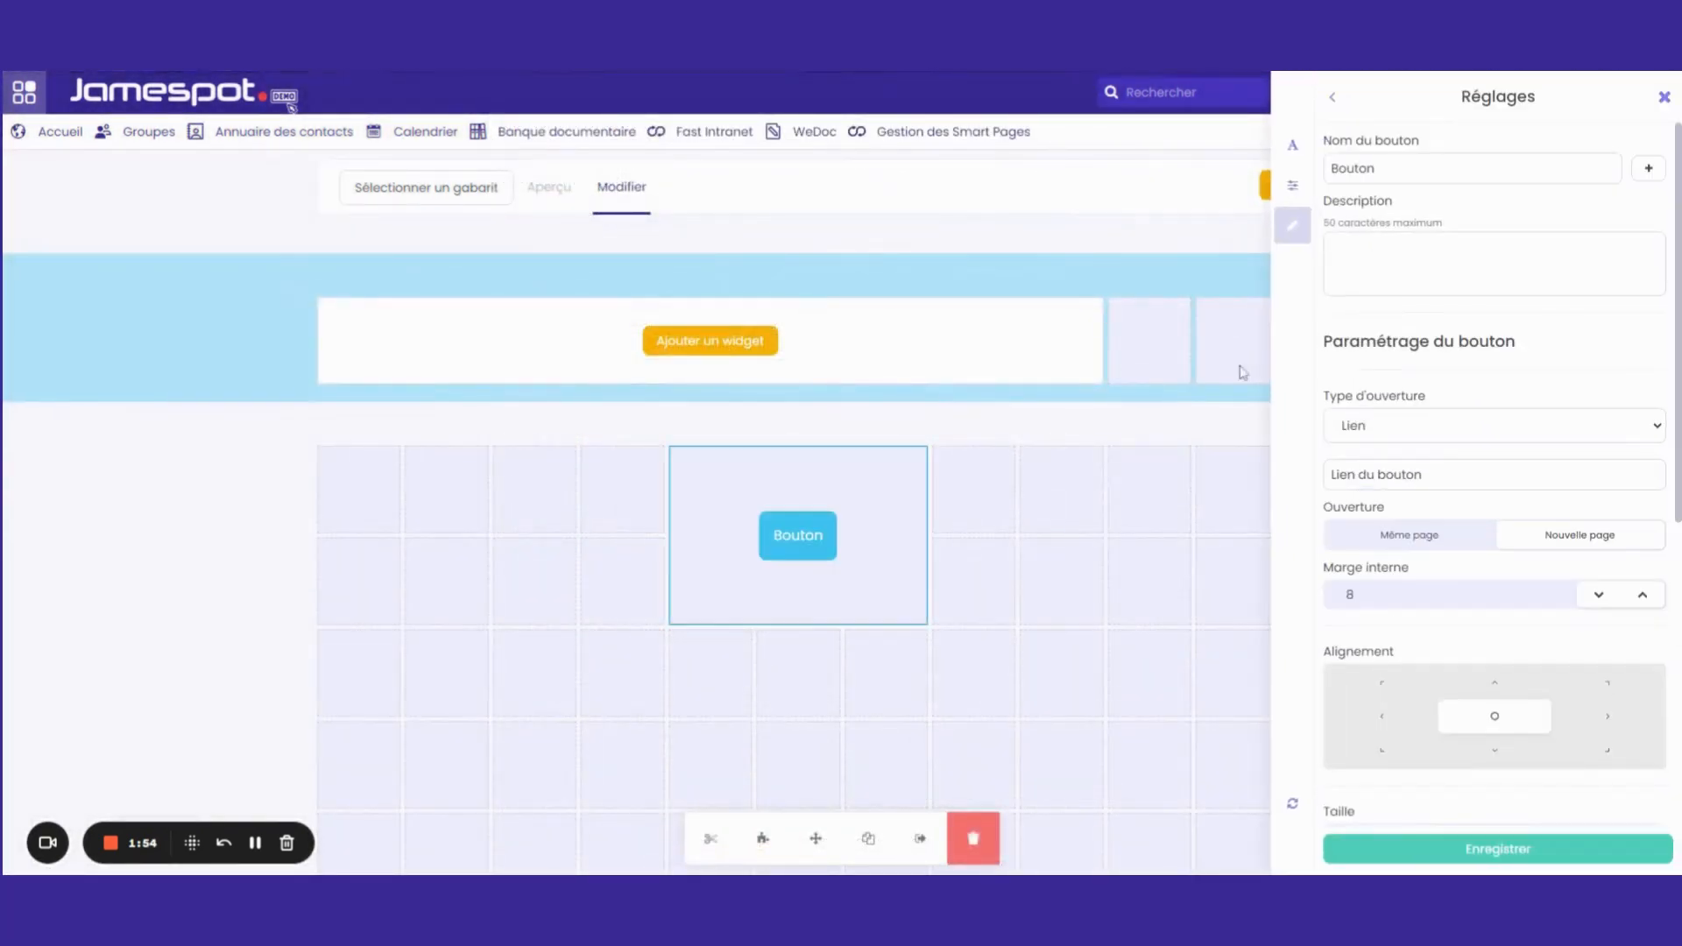
left_click(1664, 97)
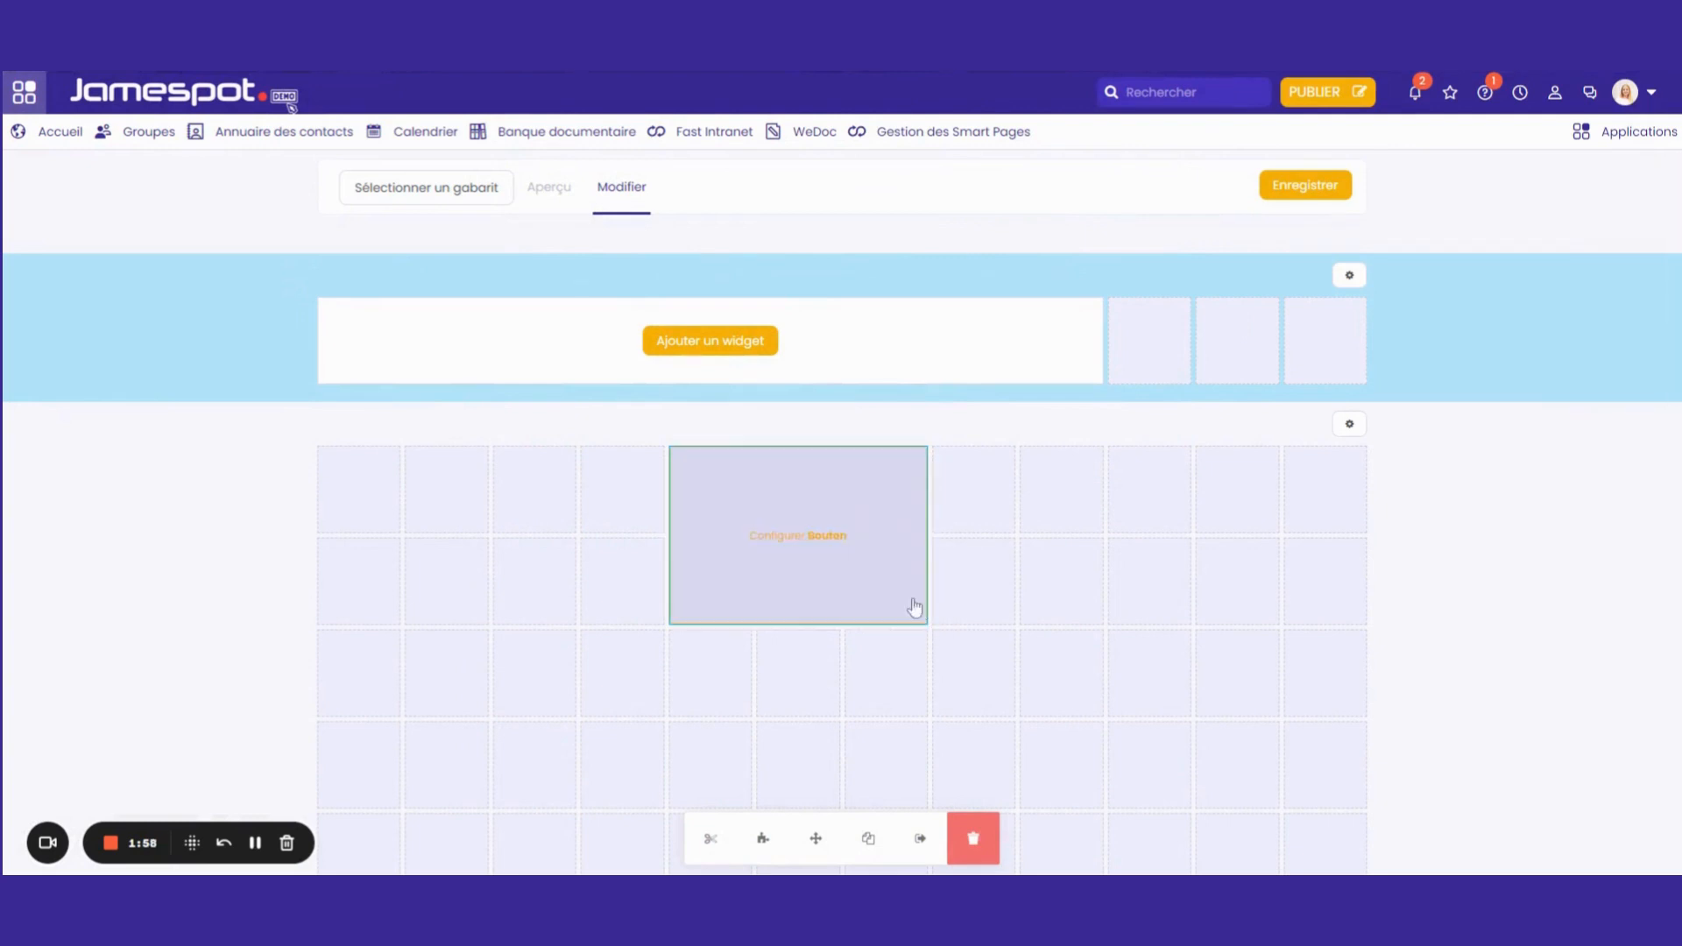
Change the main grid block's widget from Bouton to Calendrier and close the widget settings
left_click(888, 588)
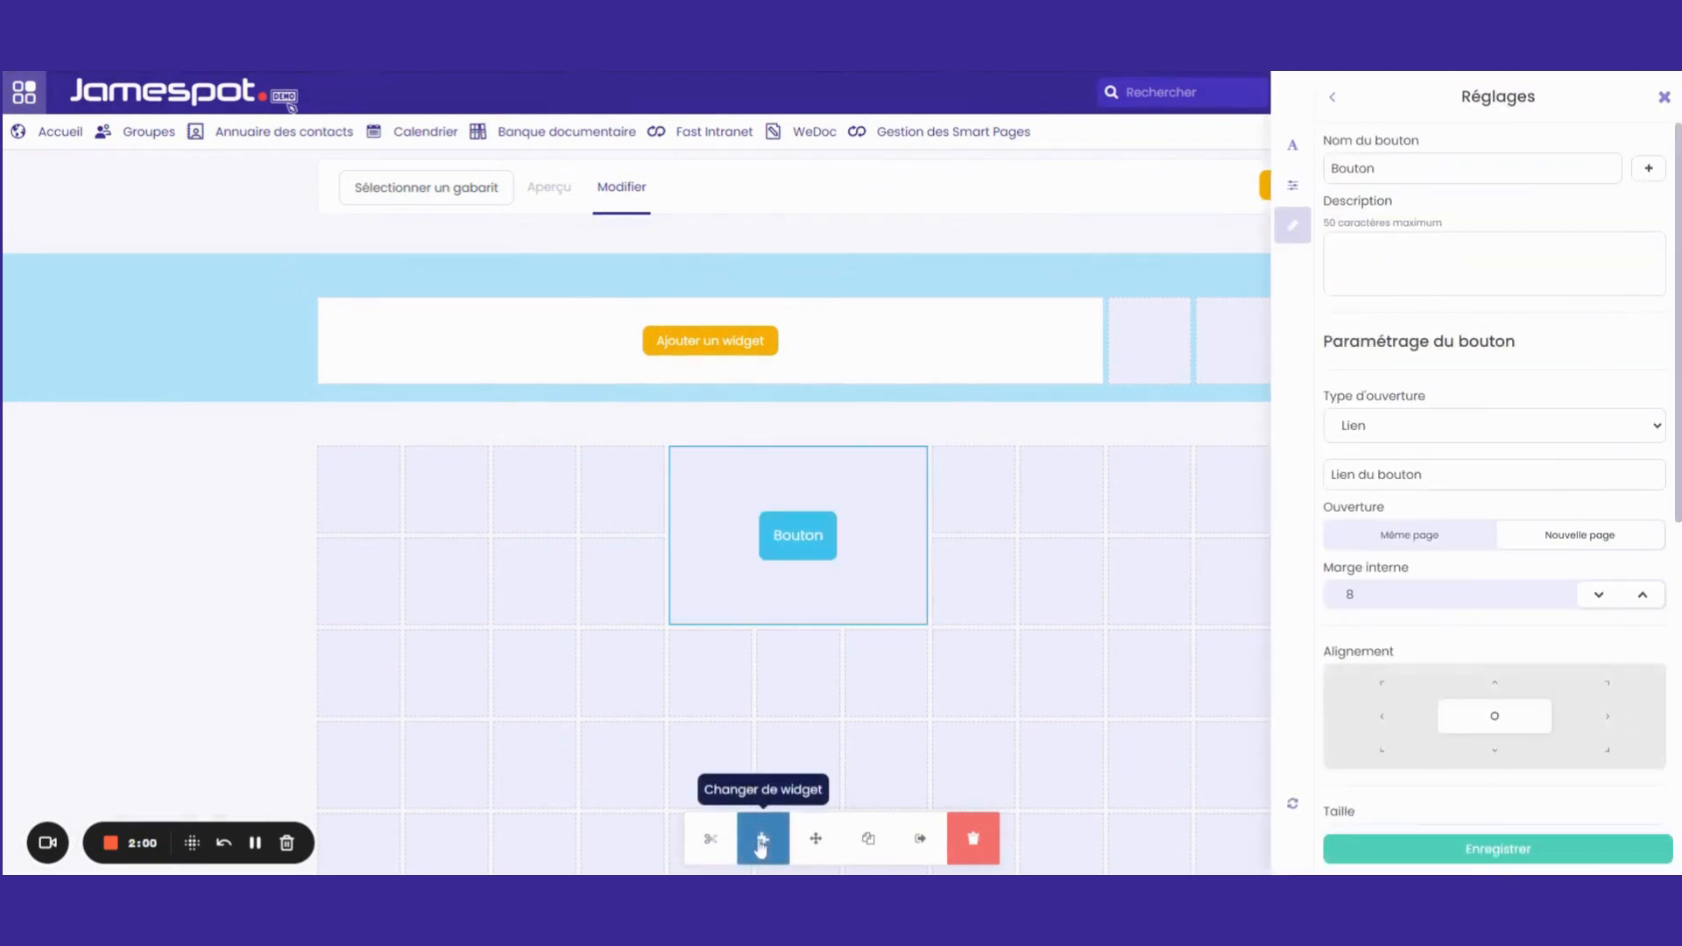
left_click(763, 838)
left_click(832, 633)
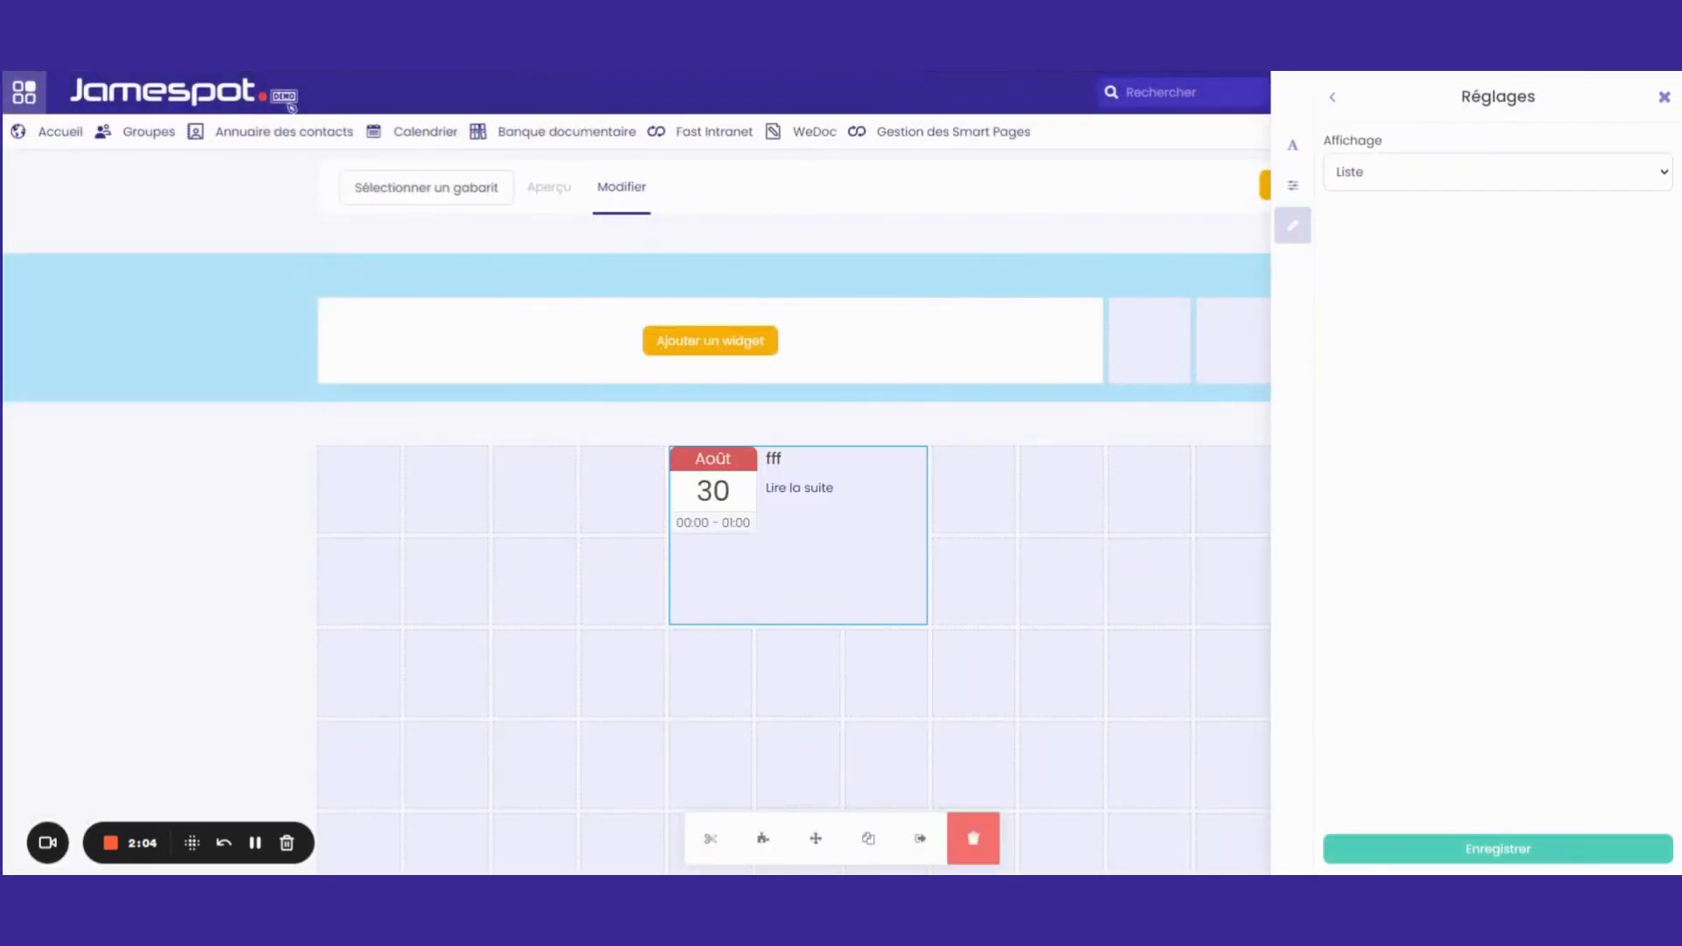
left_click(1664, 96)
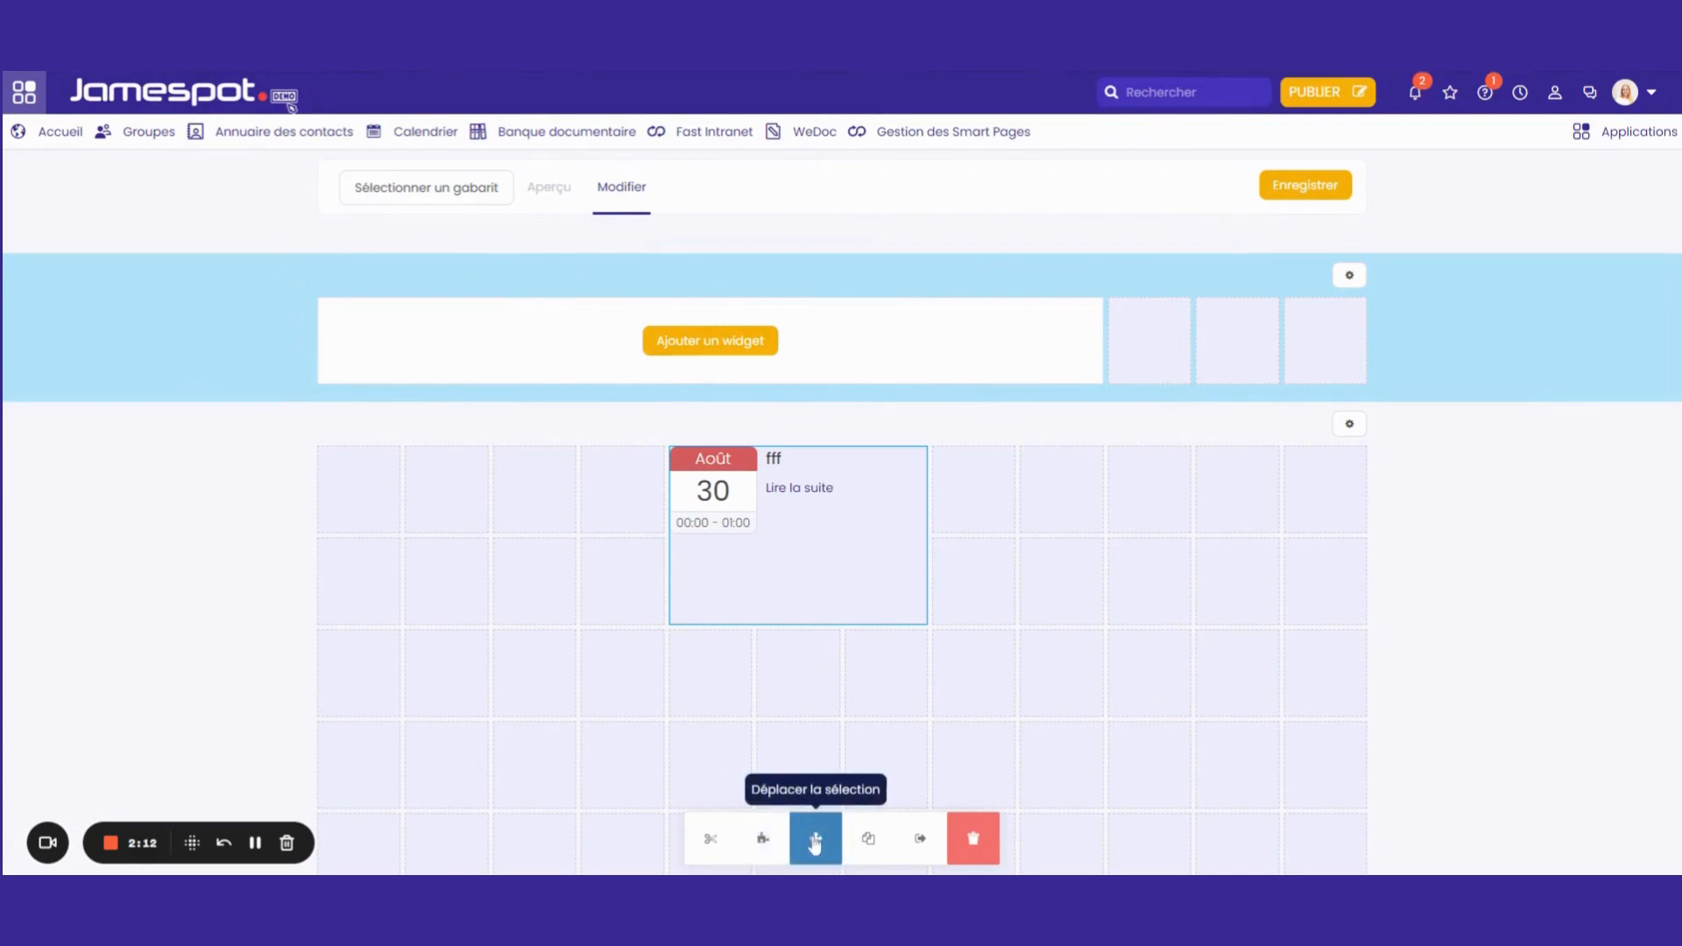
Move the Calendrier widget to columns three to five of the main grid's second and third rows
left_click_drag(814, 843, 1229, 658)
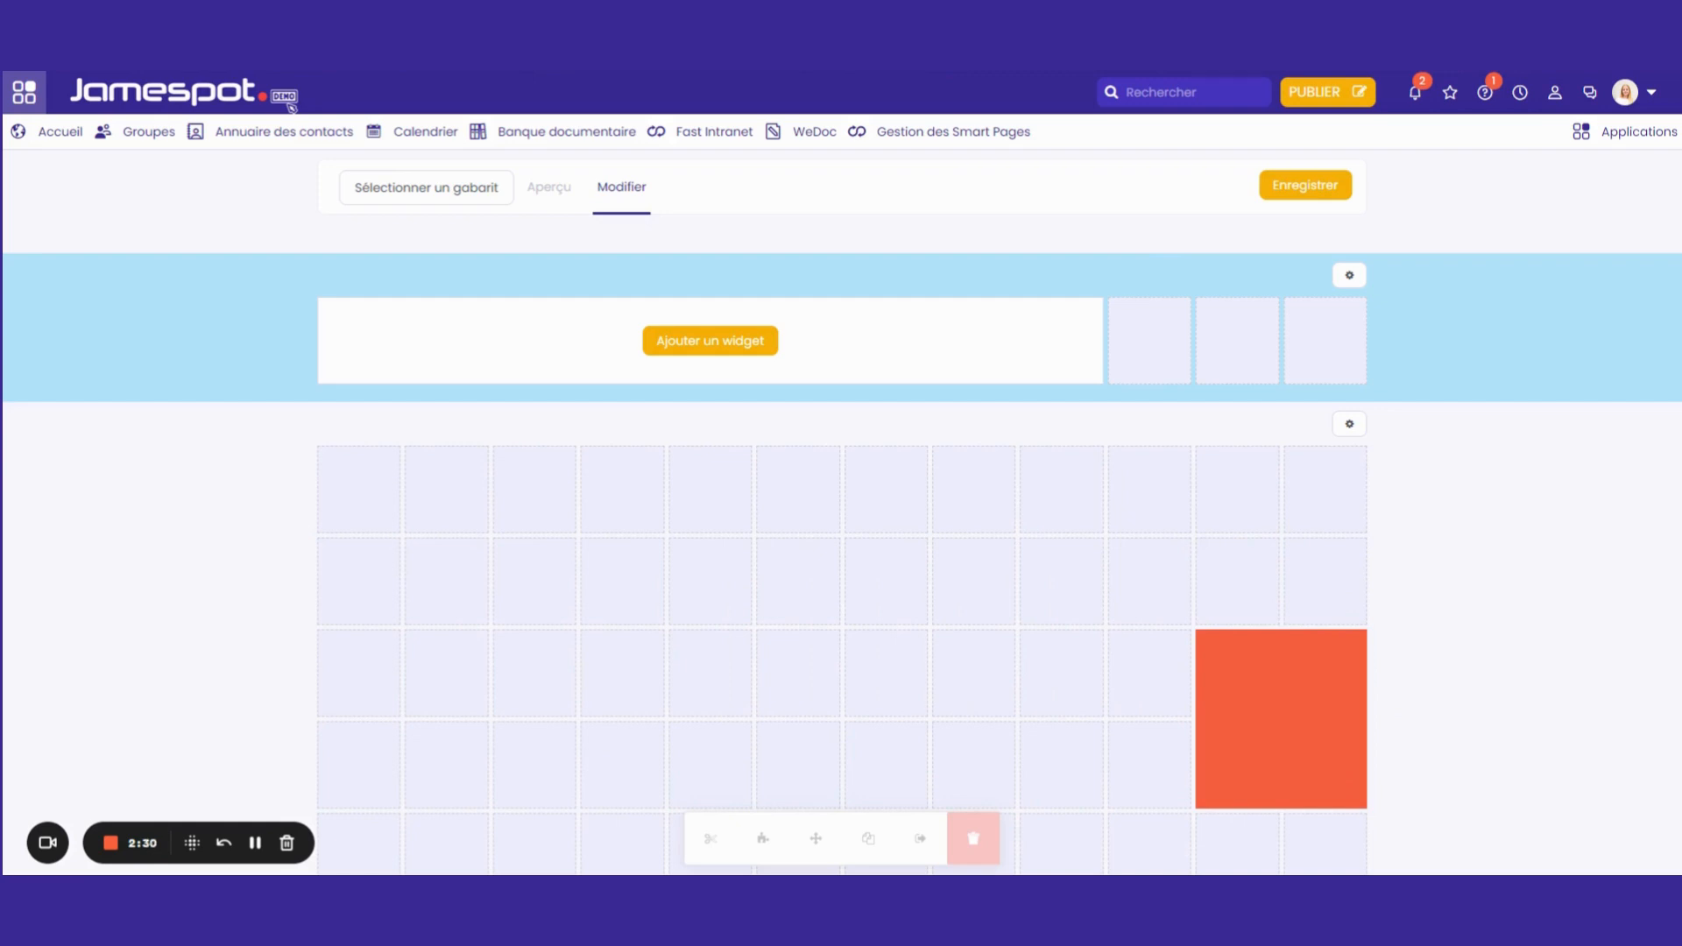
left_click_drag(1190, 655, 544, 596)
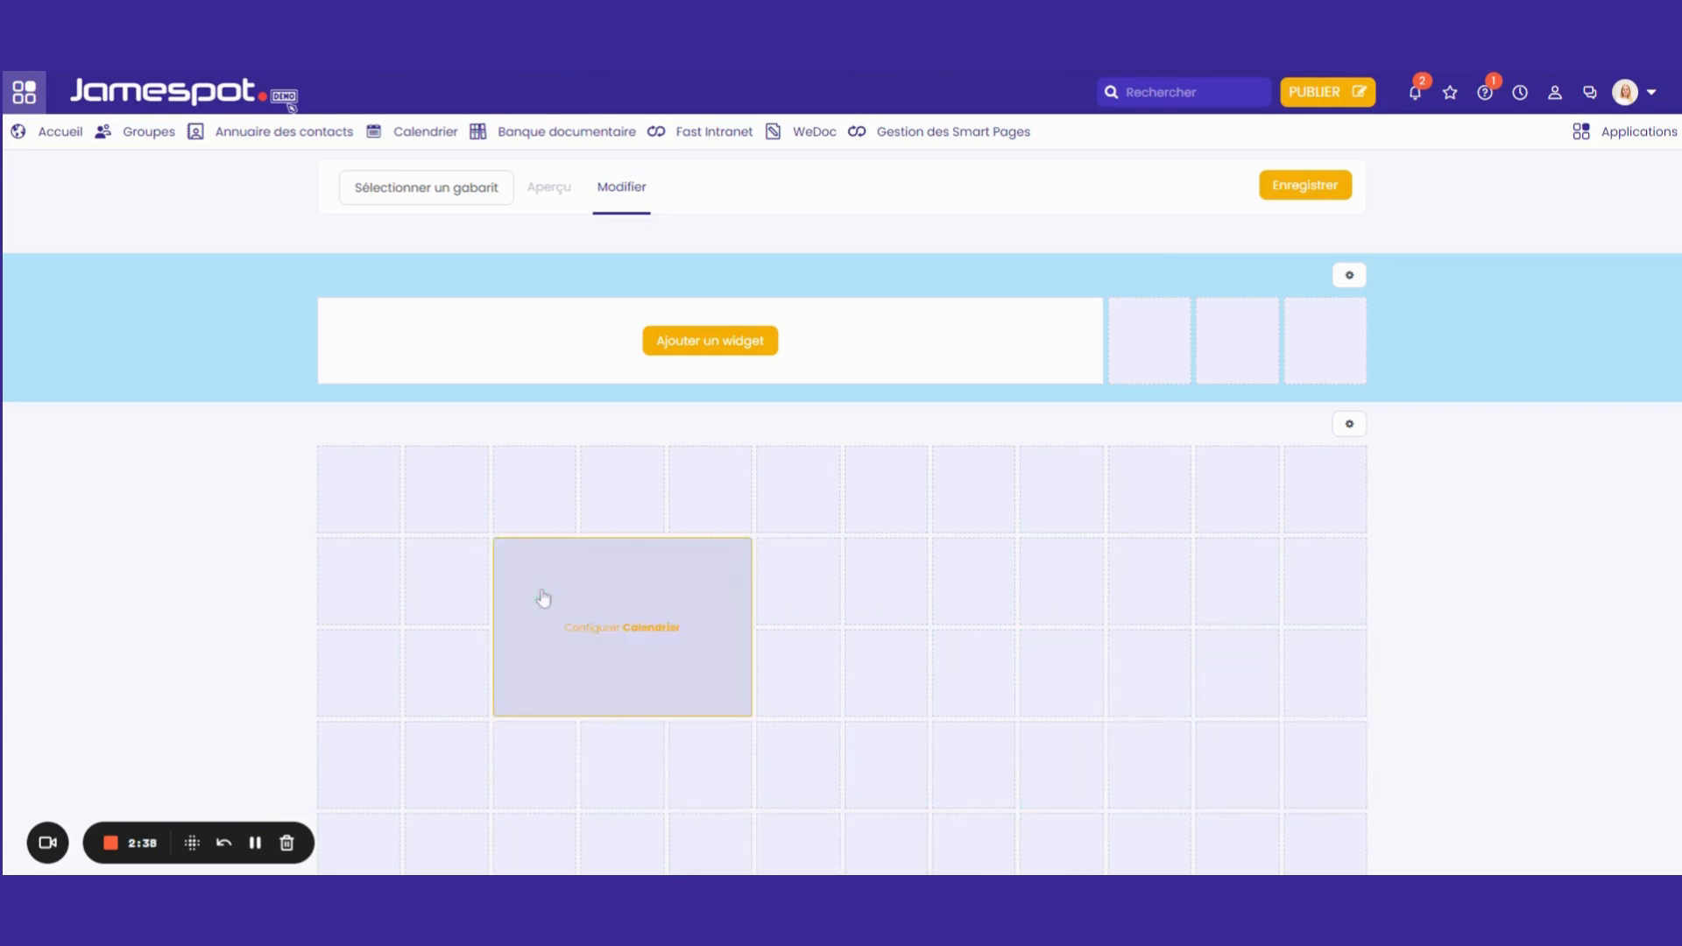
Duplicate the Calendrier widget into columns six to eight, directly beside the original
left_click(670, 664)
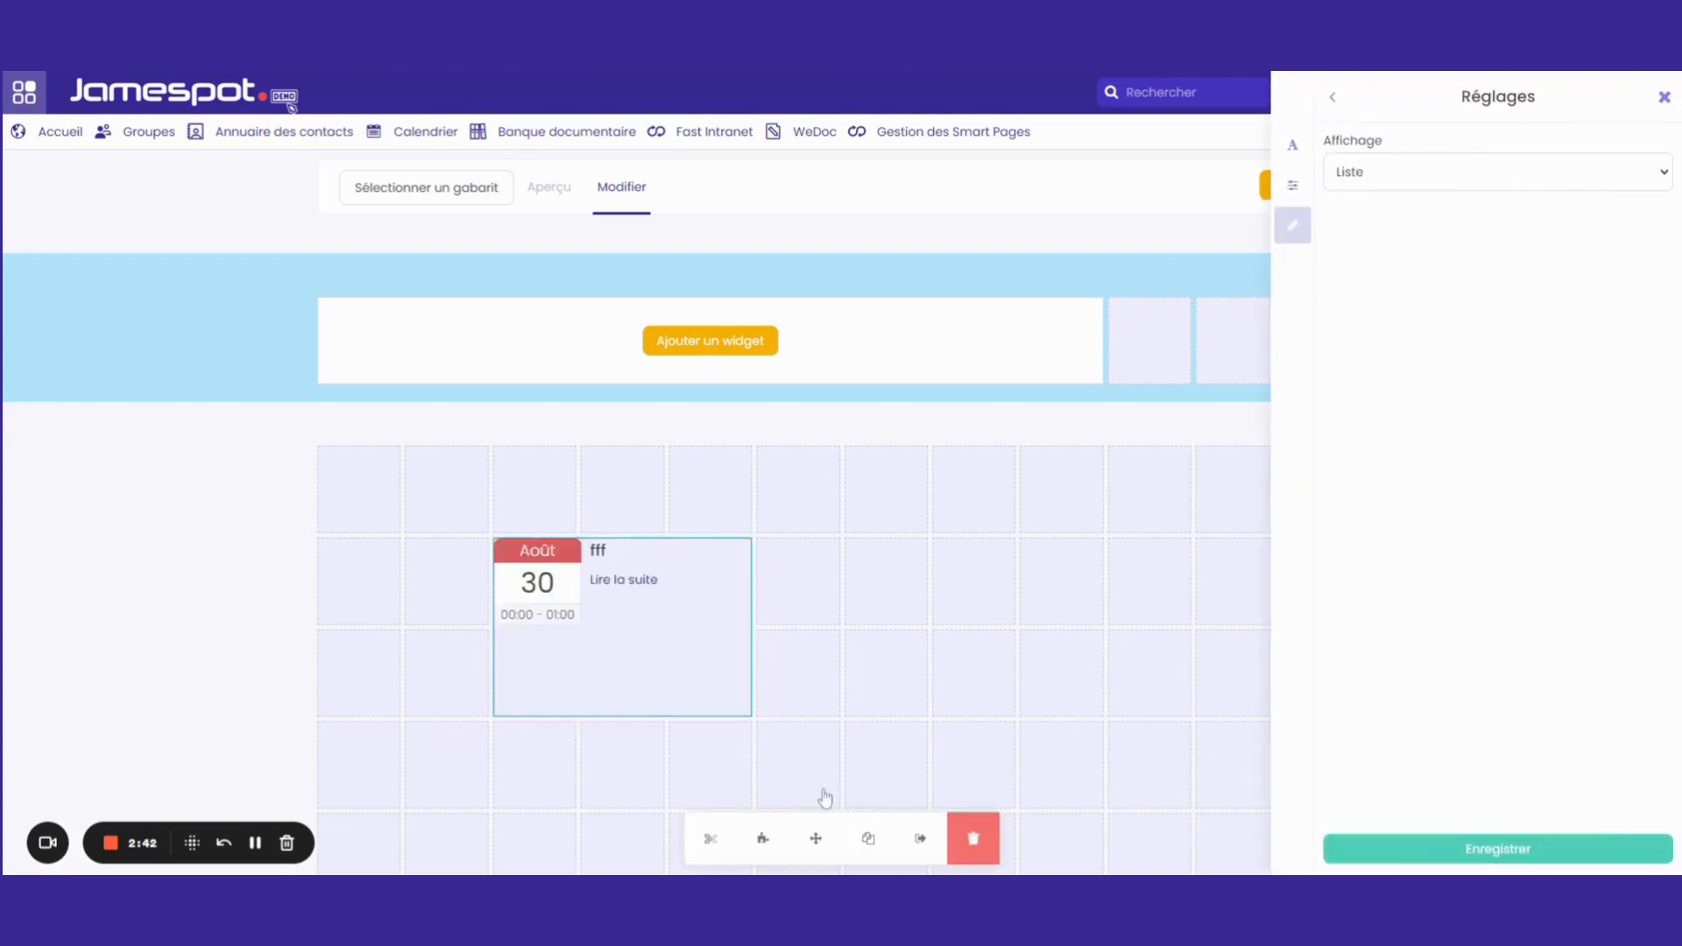
left_click(869, 841)
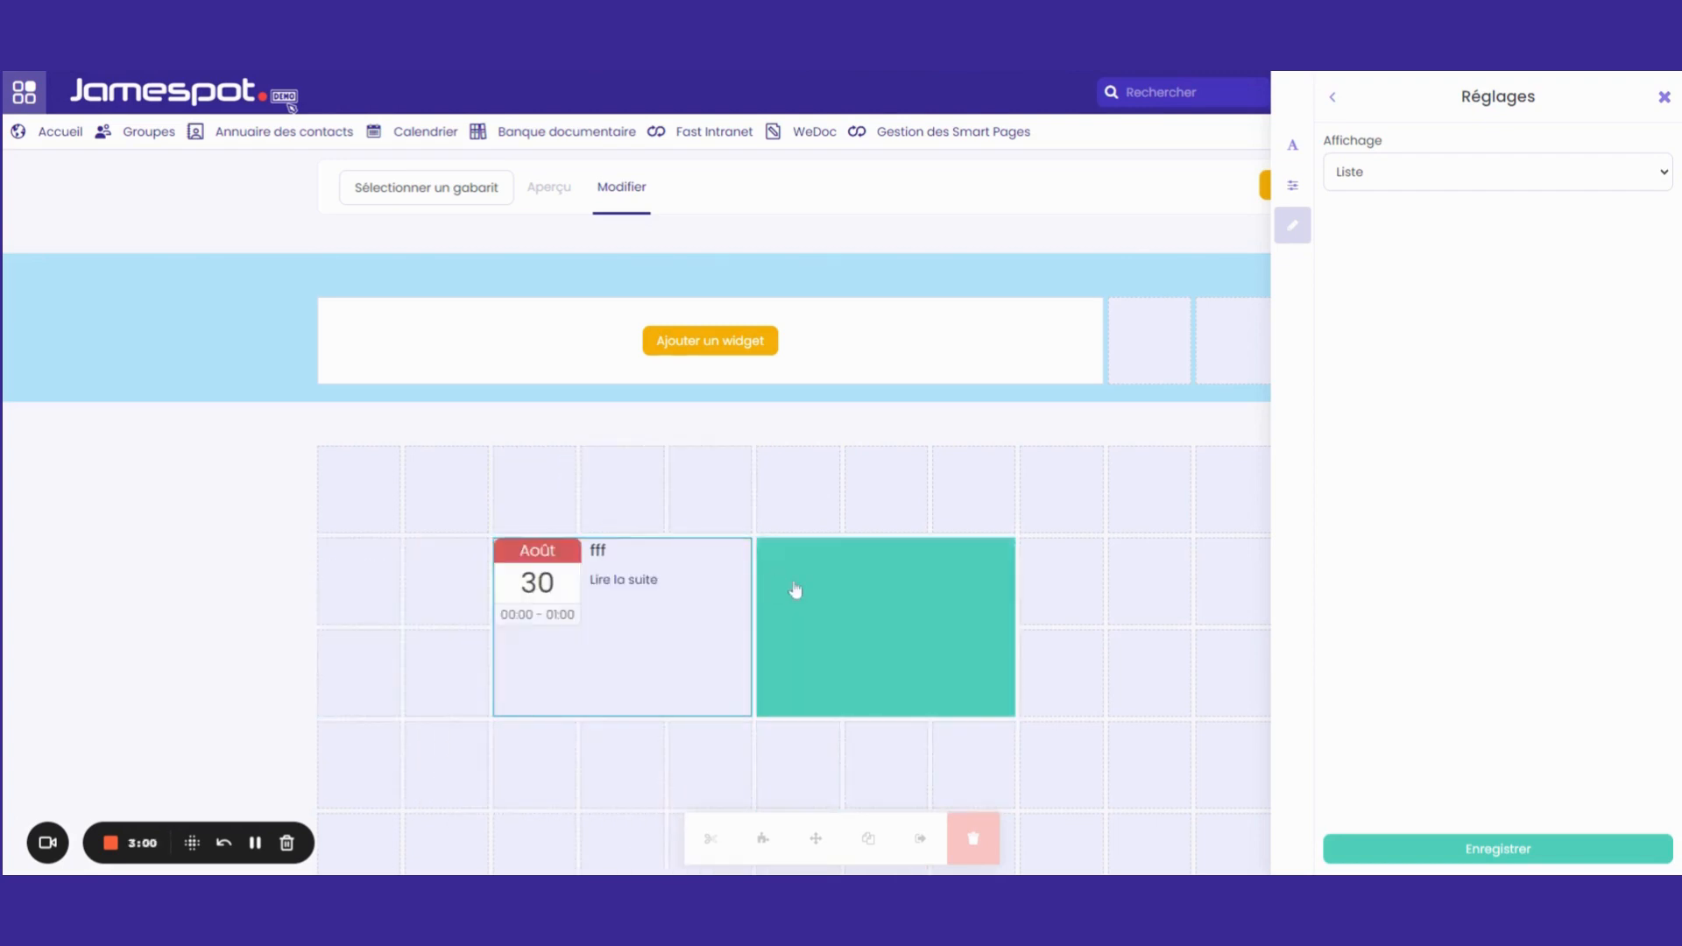
left_click(819, 595)
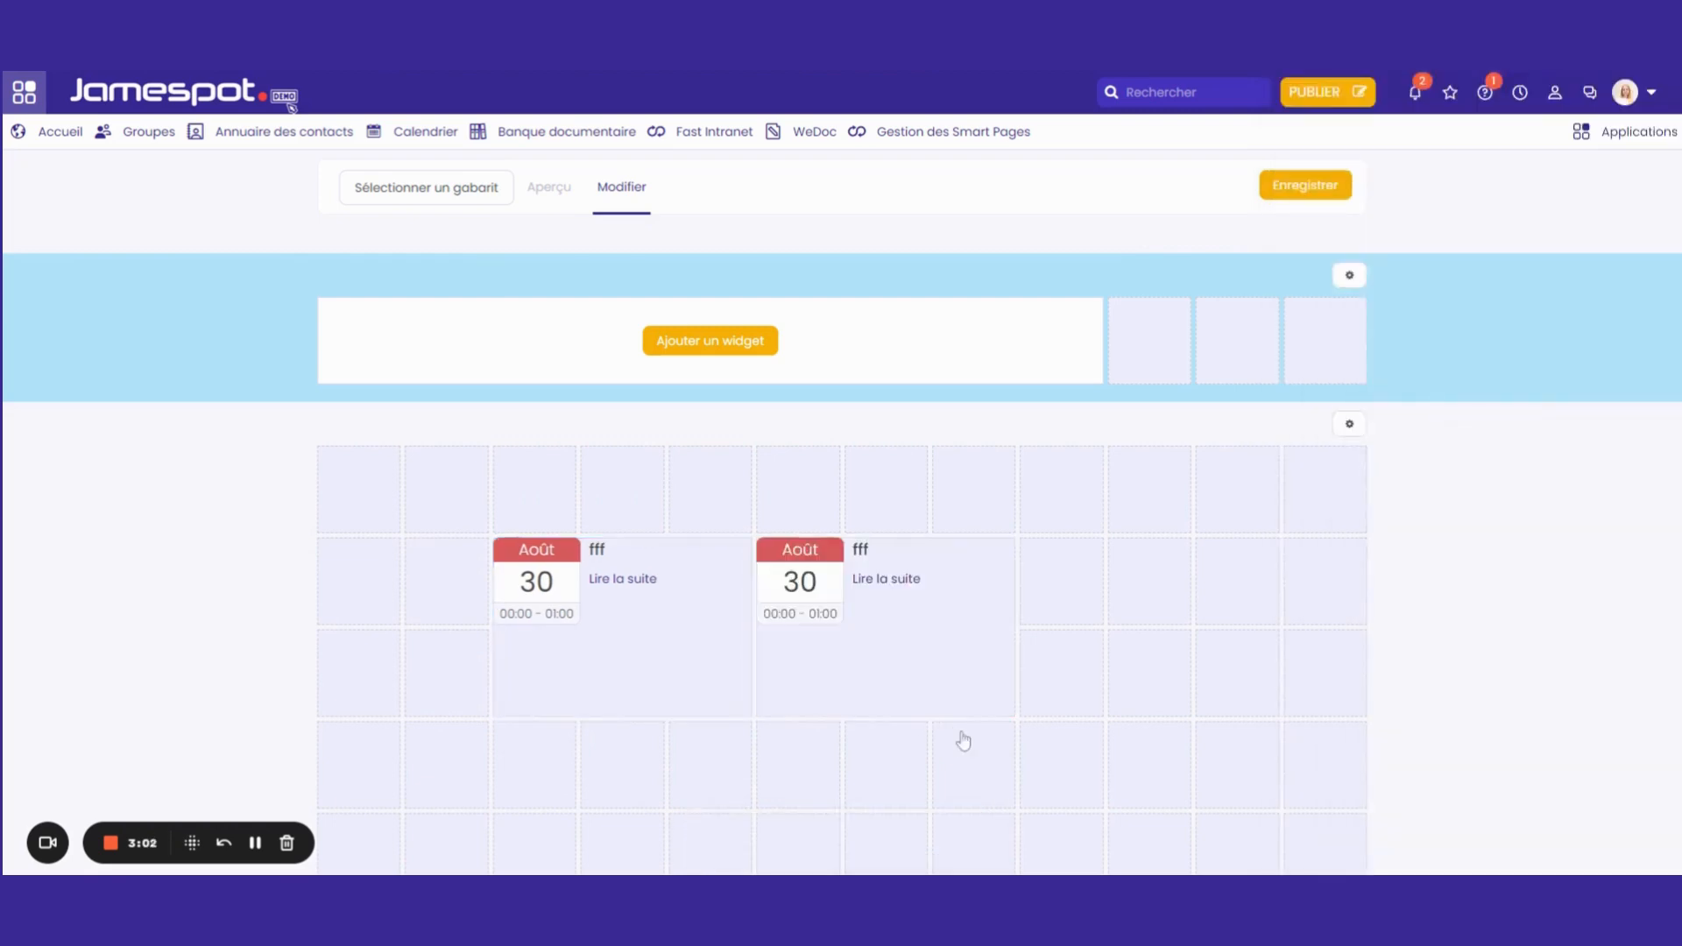
left_click(863, 675)
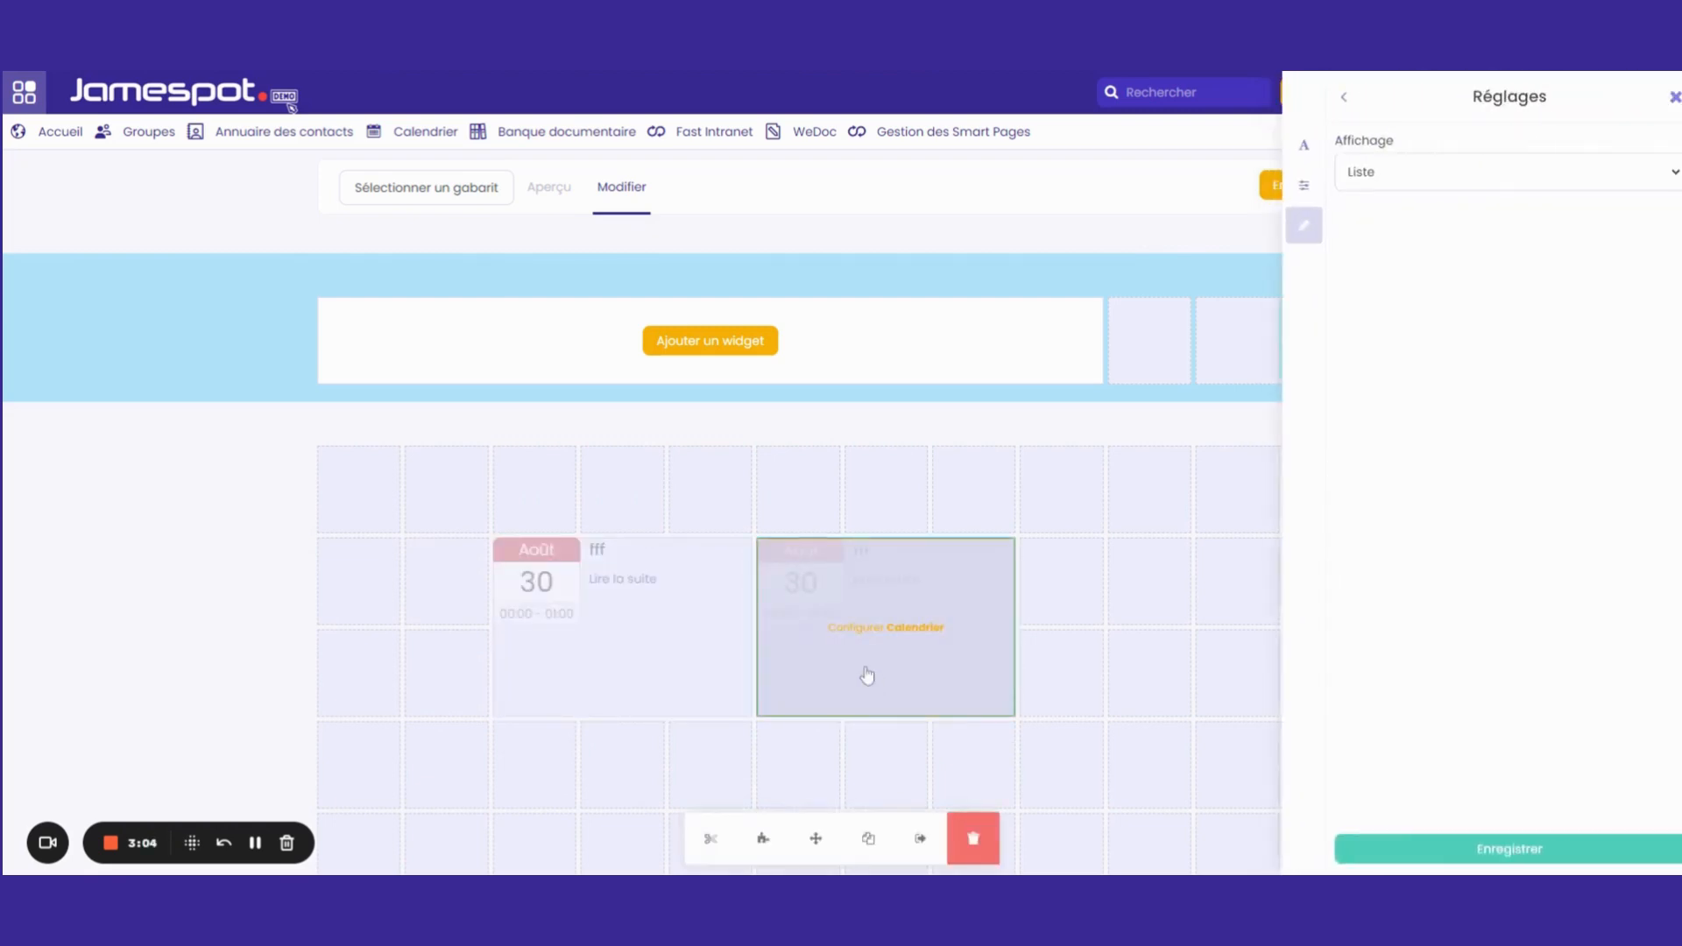
left_click(922, 854)
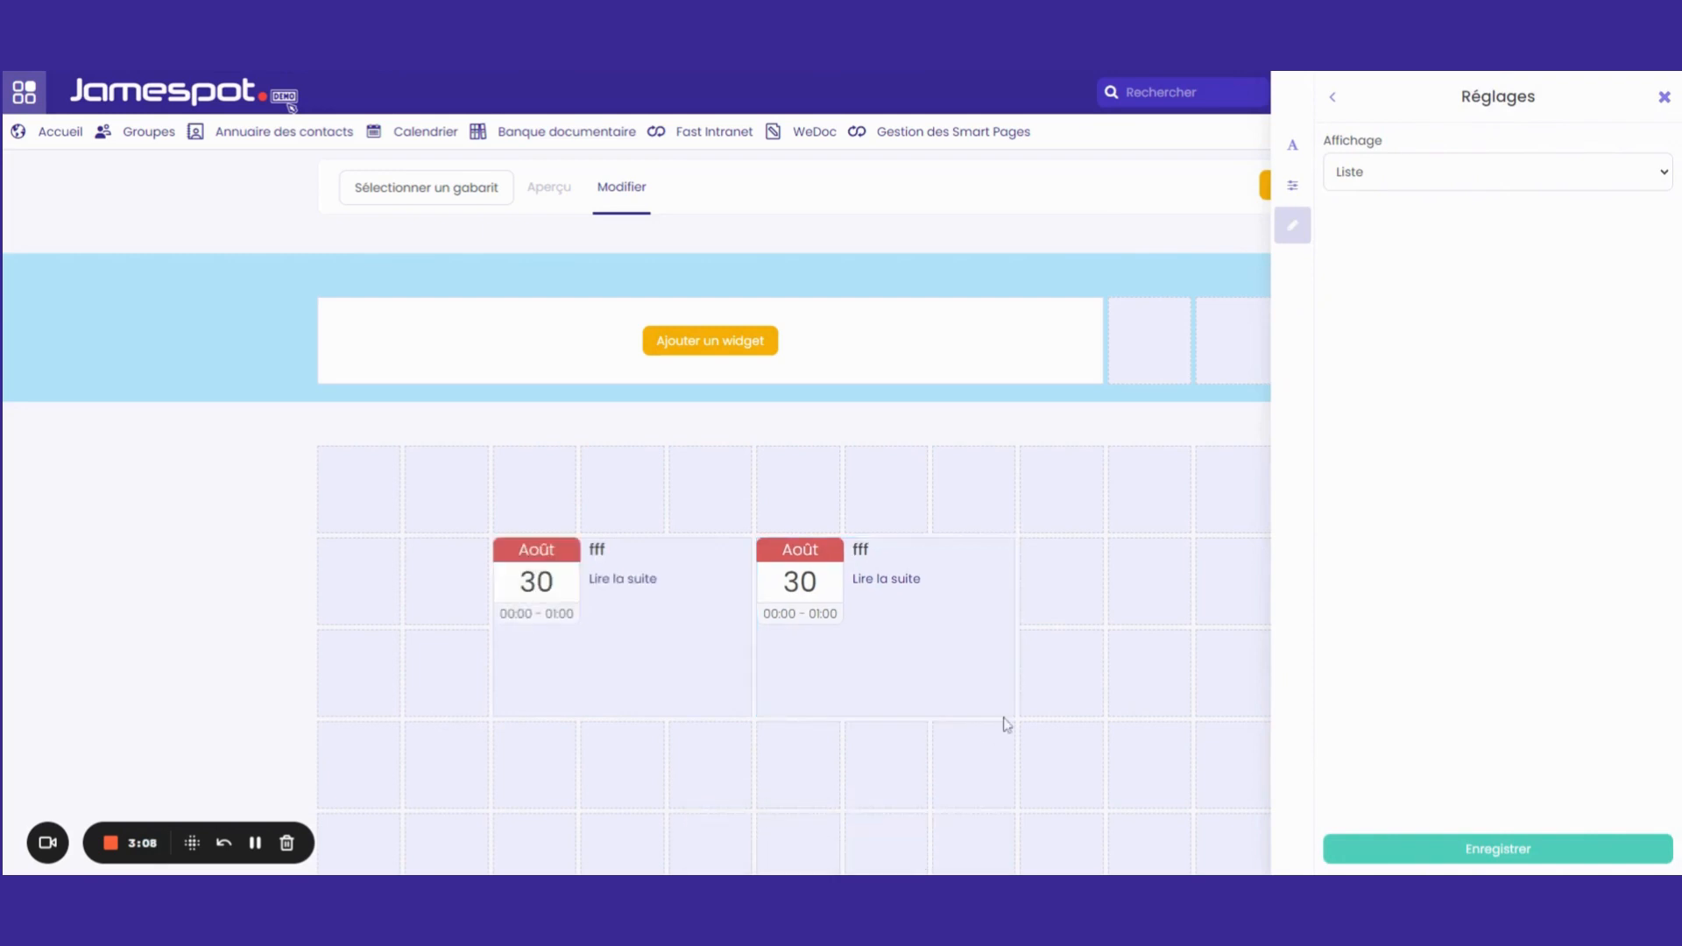
left_click(1664, 97)
Delete the duplicated Calendrier widget and confirm the deletion
left_click(1017, 641)
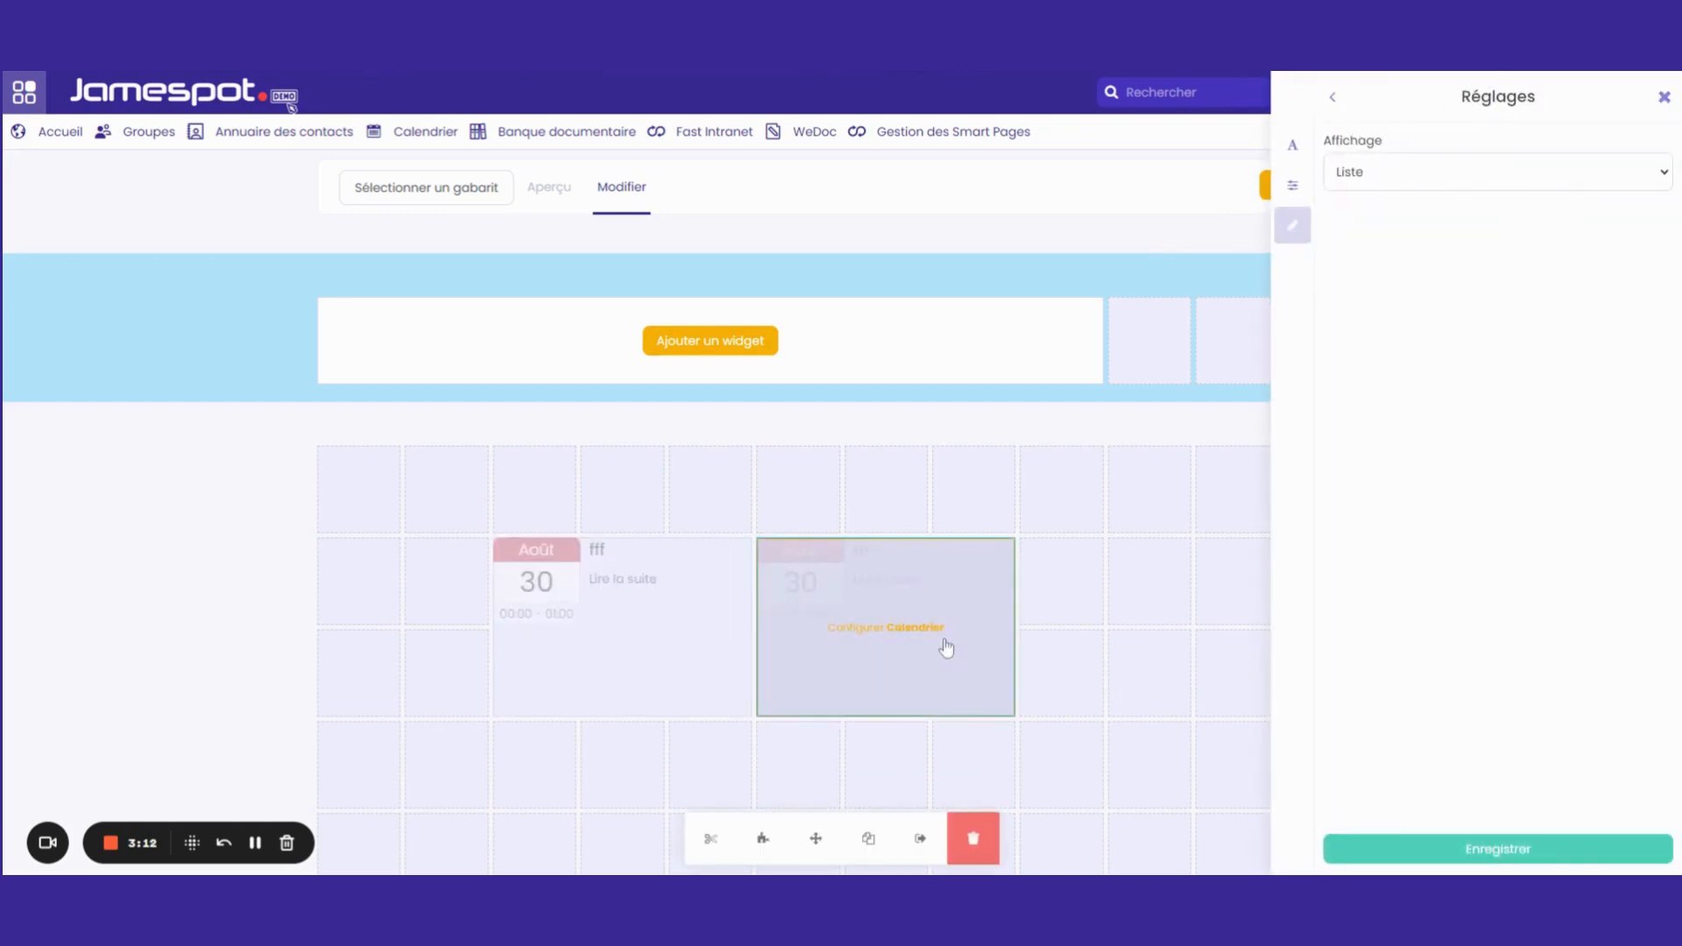
left_click(970, 841)
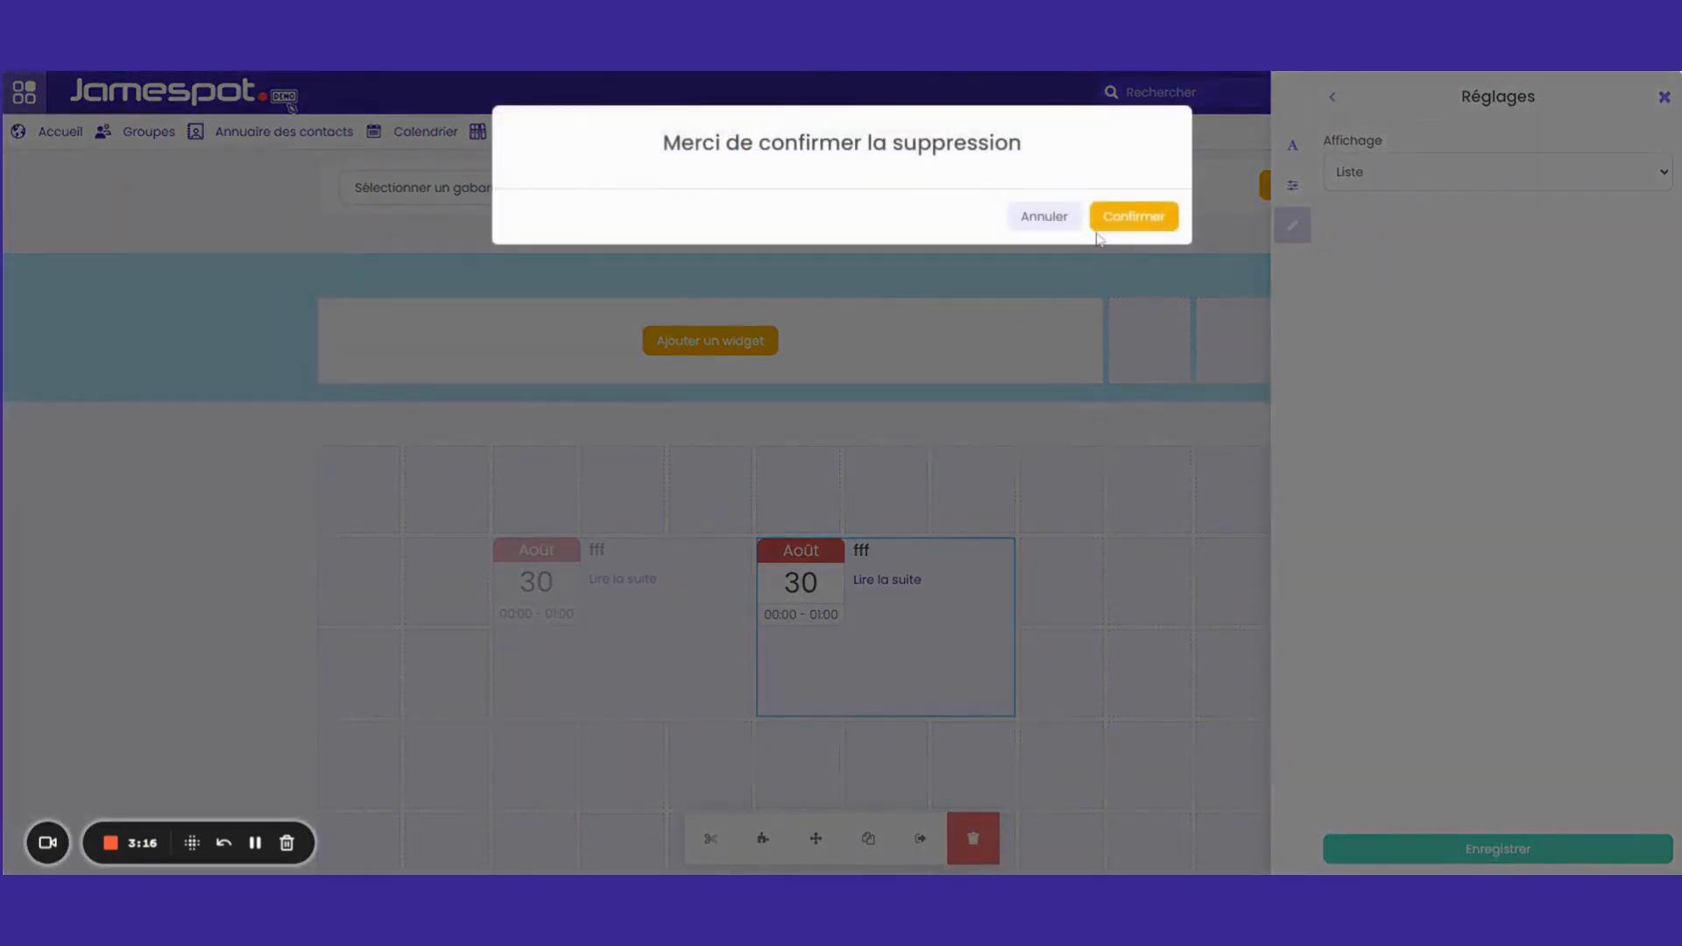
left_click(1133, 219)
mouse_move(671, 601)
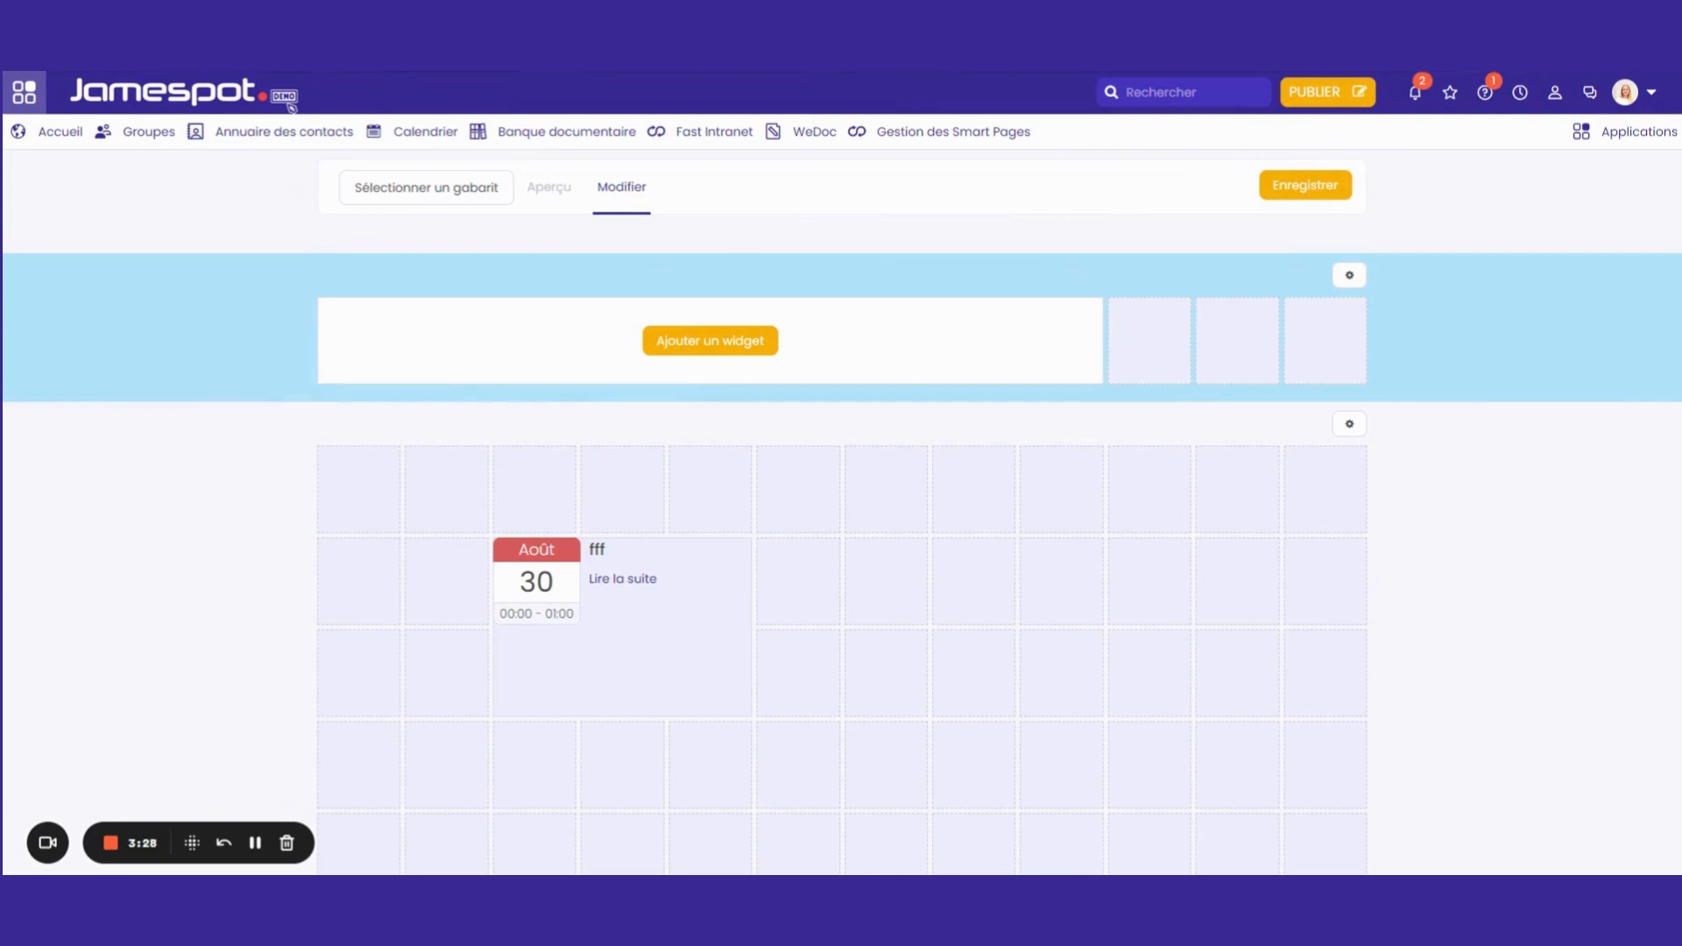
mouse_move(573, 682)
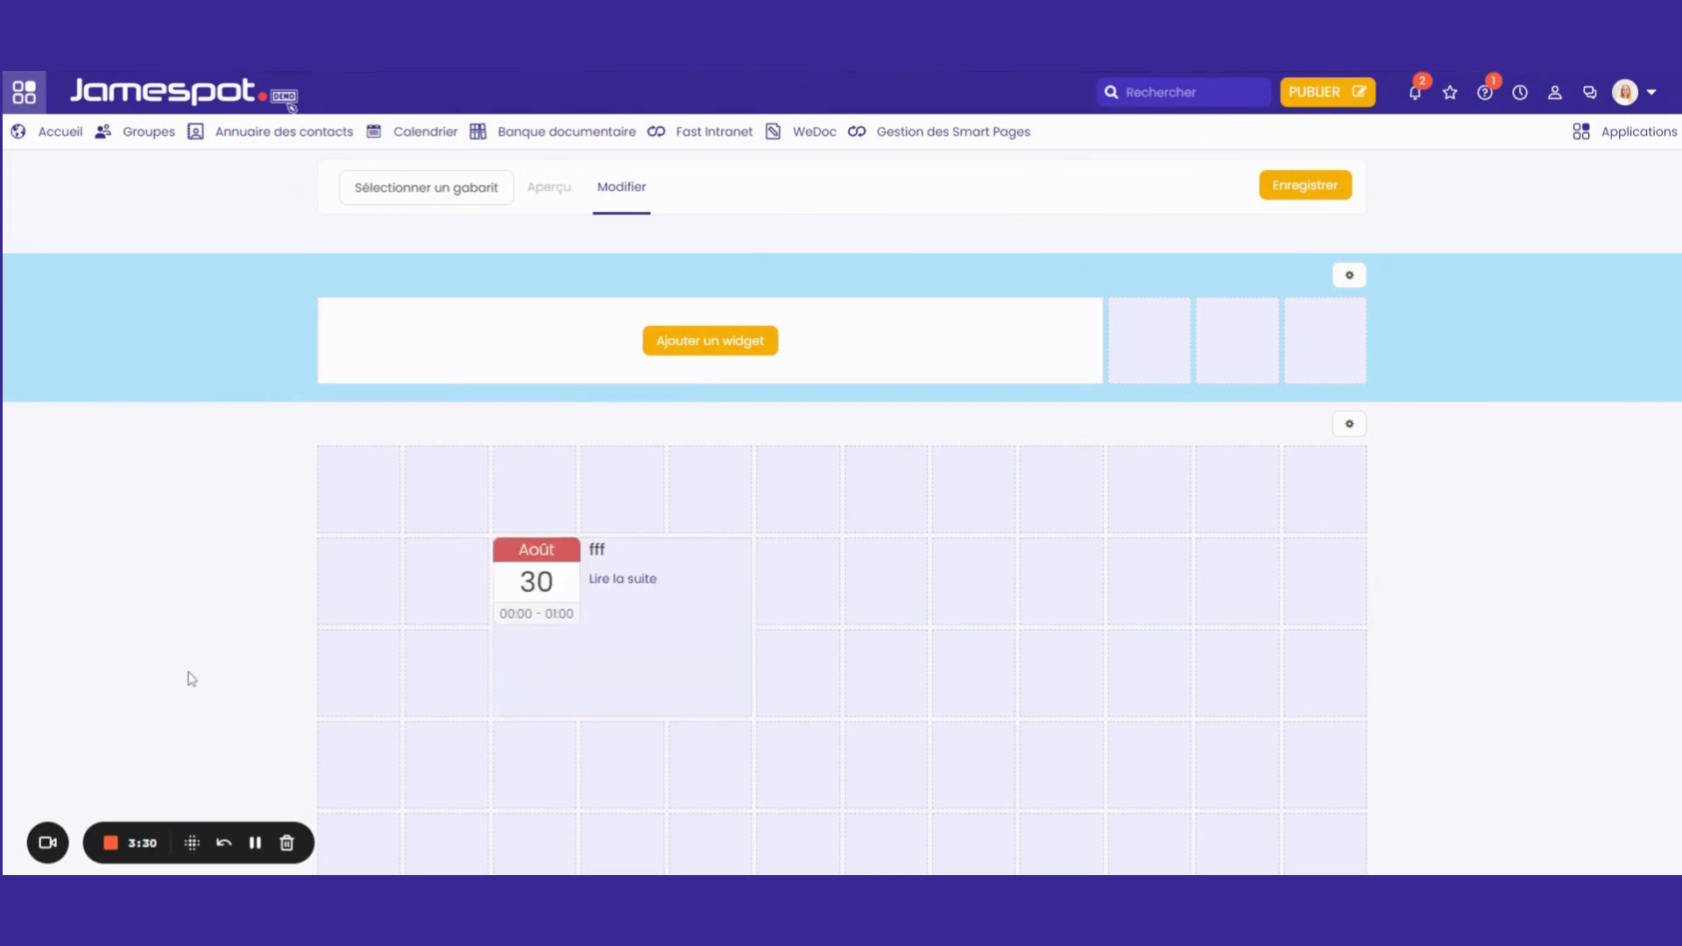